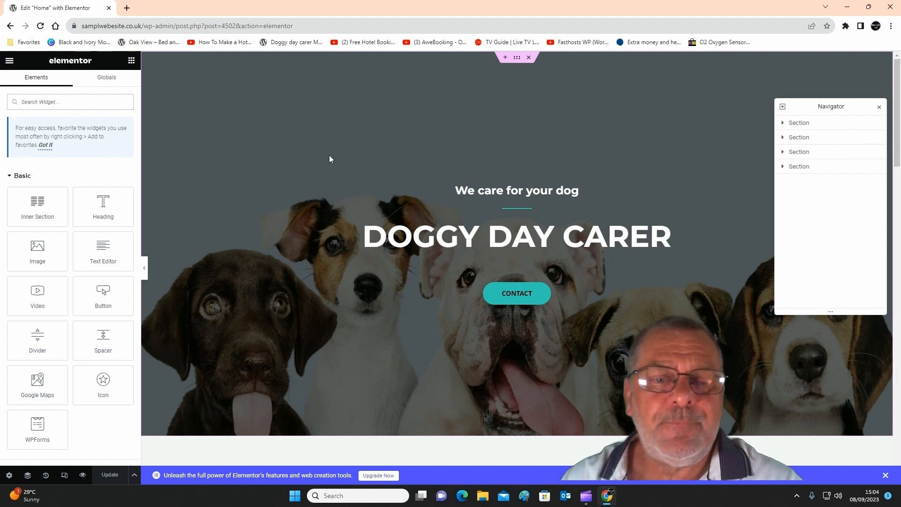
# Look over the home page's hero banner and the Day Care for Dogs section.
pyautogui.scroll(-6, 440, 332)
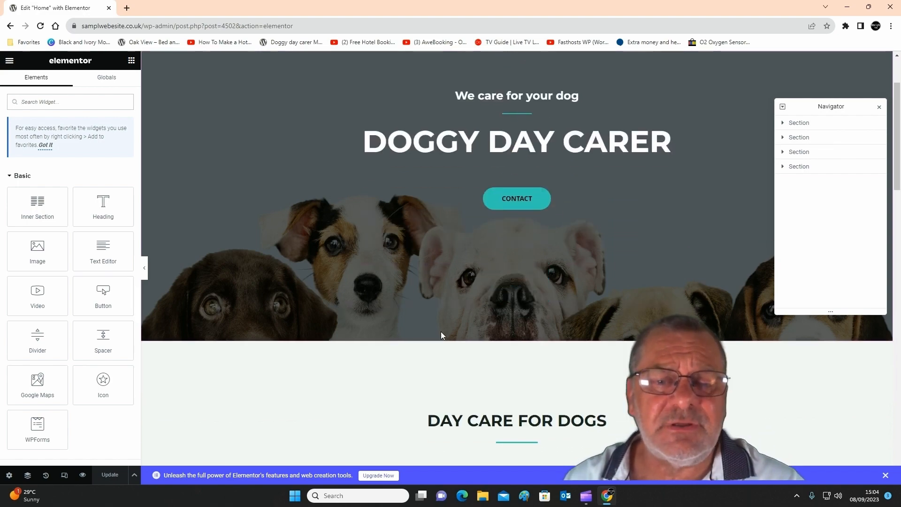
pyautogui.scroll(-1, 441, 333)
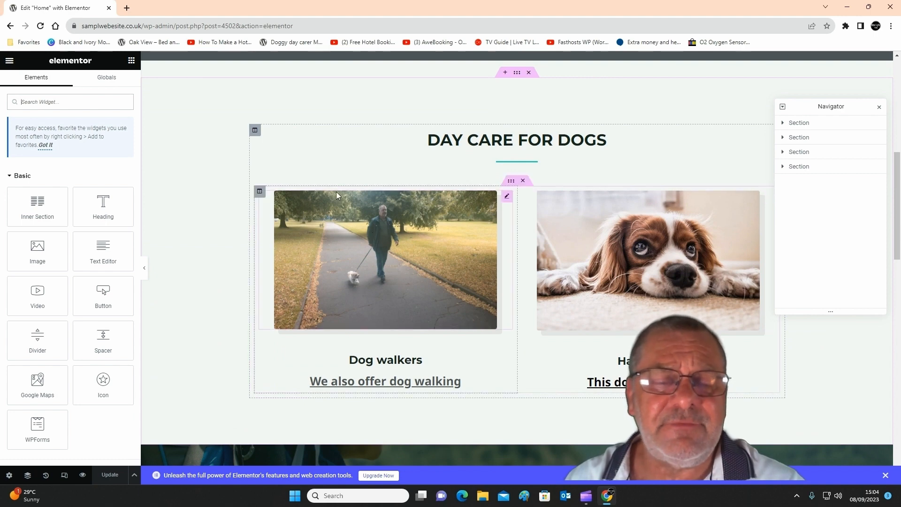
pyautogui.scroll(7, 445, 131)
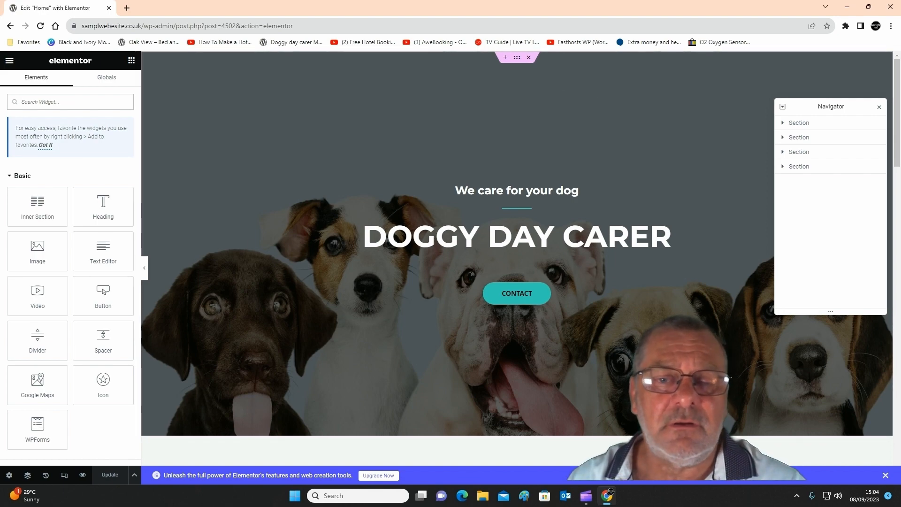
pyautogui.scroll(-4, 518, 330)
pyautogui.scroll(-3, 517, 330)
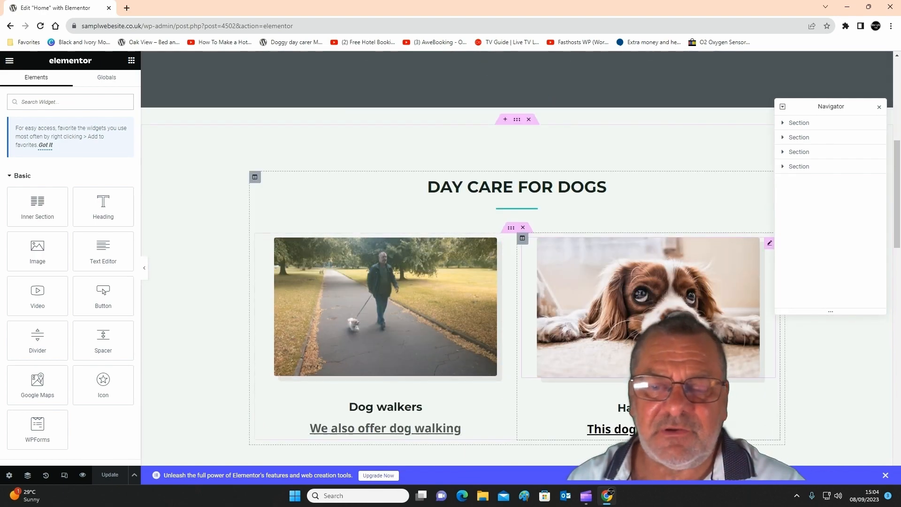
pyautogui.scroll(7, 436, 225)
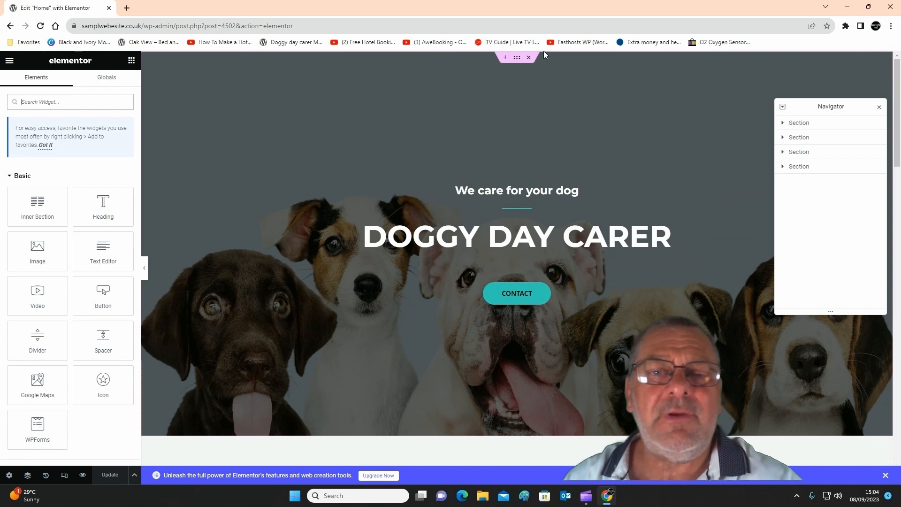
# Open the hero section's background image in the media library, and close the library without choosing another image.
pyautogui.click(517, 58)
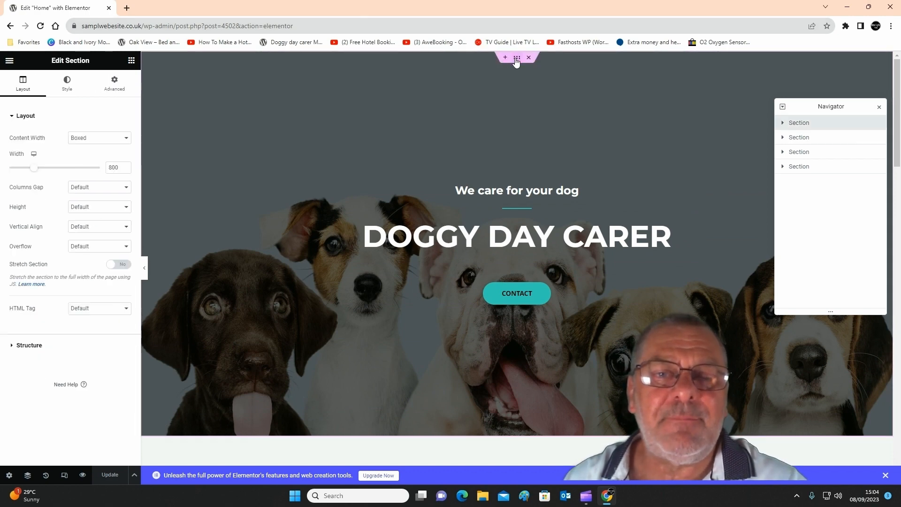
pyautogui.click(69, 85)
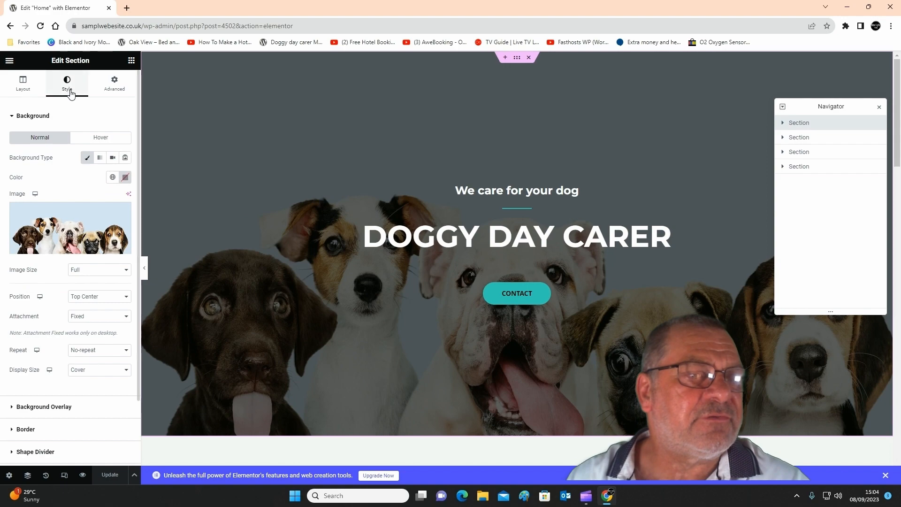
pyautogui.click(60, 226)
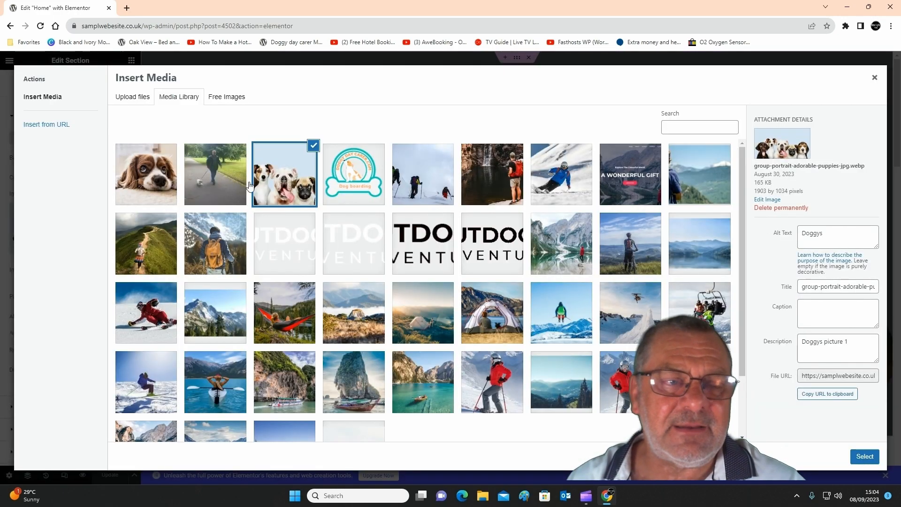
pyautogui.click(873, 78)
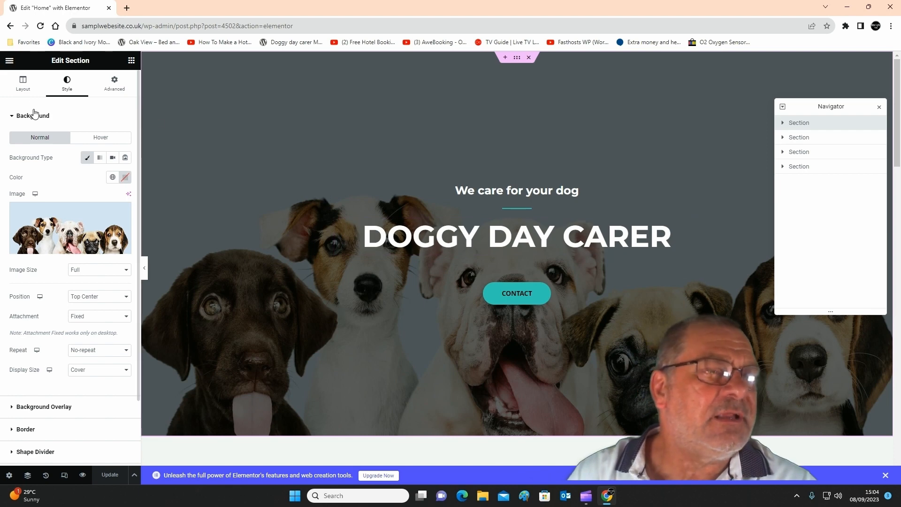
# Narrow the hero section's boxed content width to 658.
pyautogui.click(23, 83)
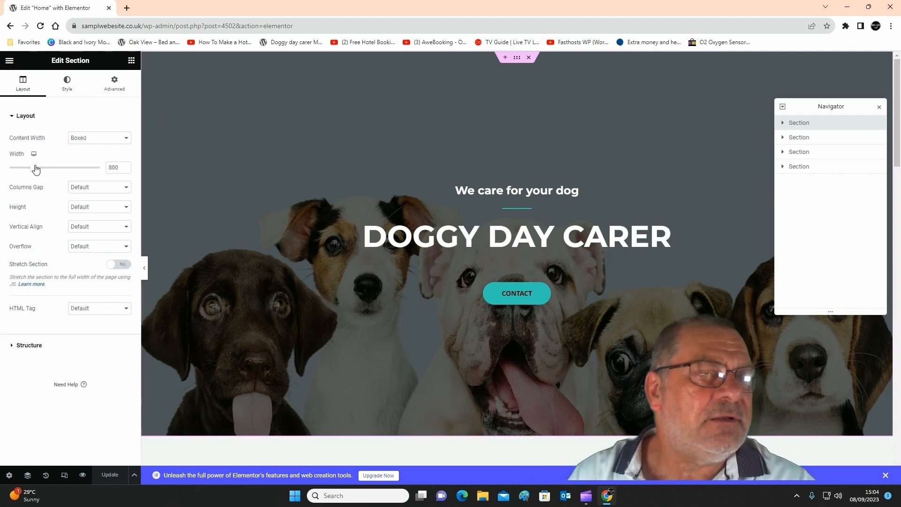
pyautogui.moveTo(36, 169)
pyautogui.mouseDown()
pyautogui.moveTo(22, 170)
pyautogui.moveTo(39, 174)
pyautogui.mouseUp()
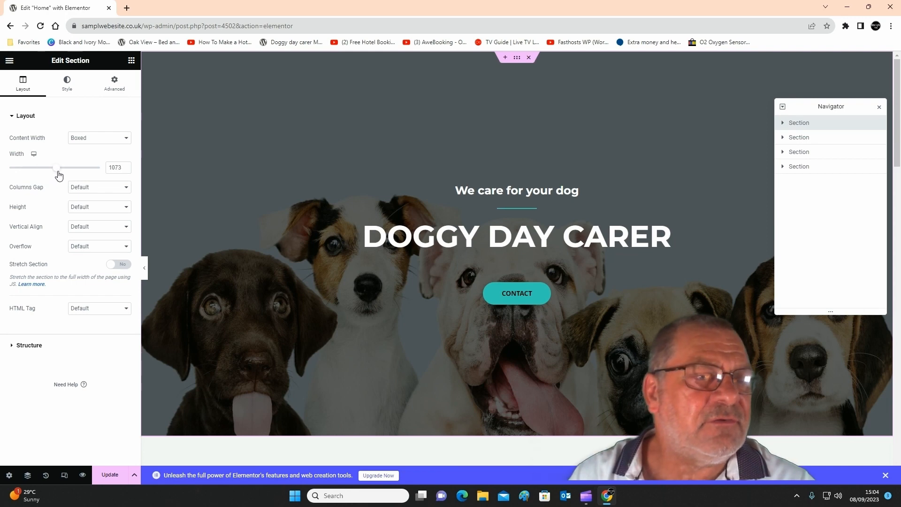
pyautogui.moveTo(27, 180); pyautogui.dragTo(22, 181)
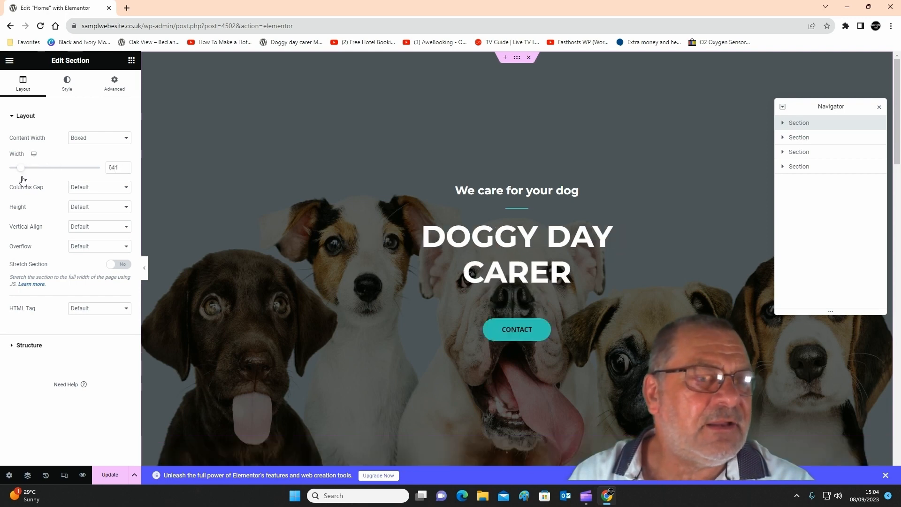
pyautogui.scroll(-4, 559, 357)
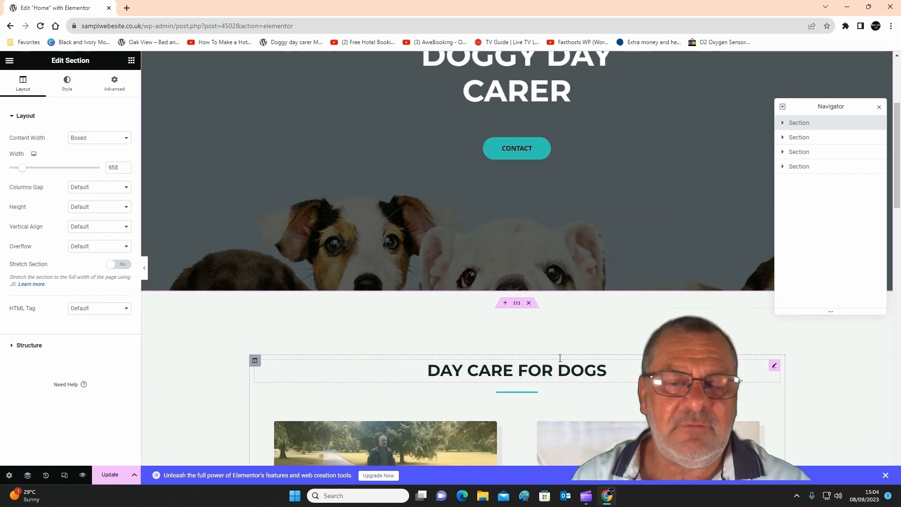
pyautogui.scroll(4, 552, 346)
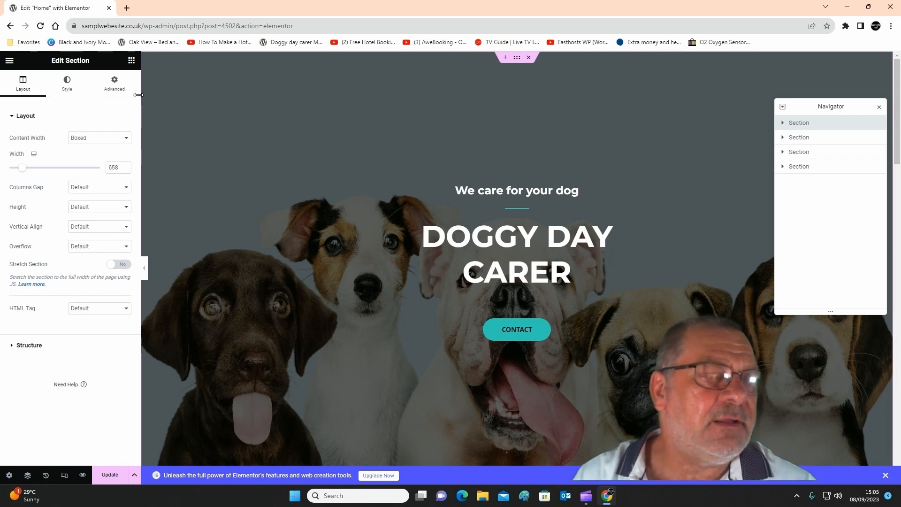
# Try green, blue and purple for the hero section's background overlay, and settle on black with an opacity of 0.58.
pyautogui.click(74, 89)
pyautogui.scroll(-2, 78, 282)
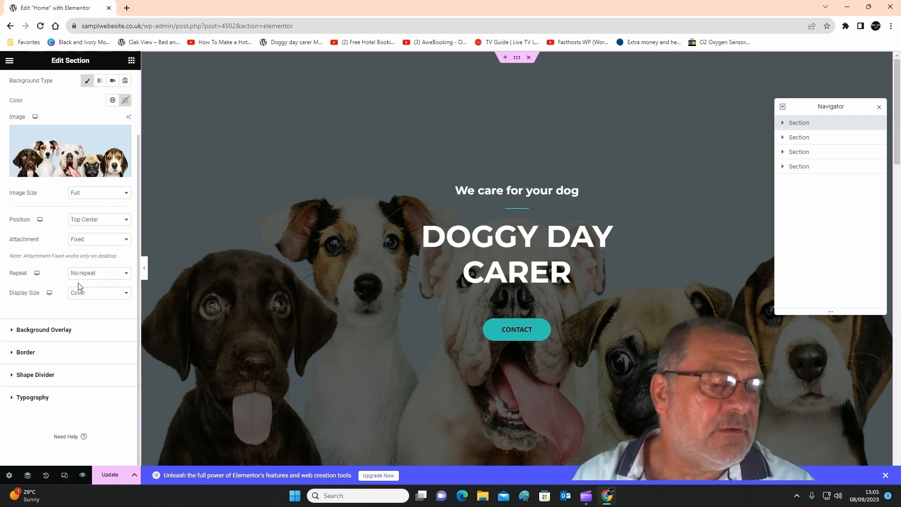
pyautogui.click(68, 330)
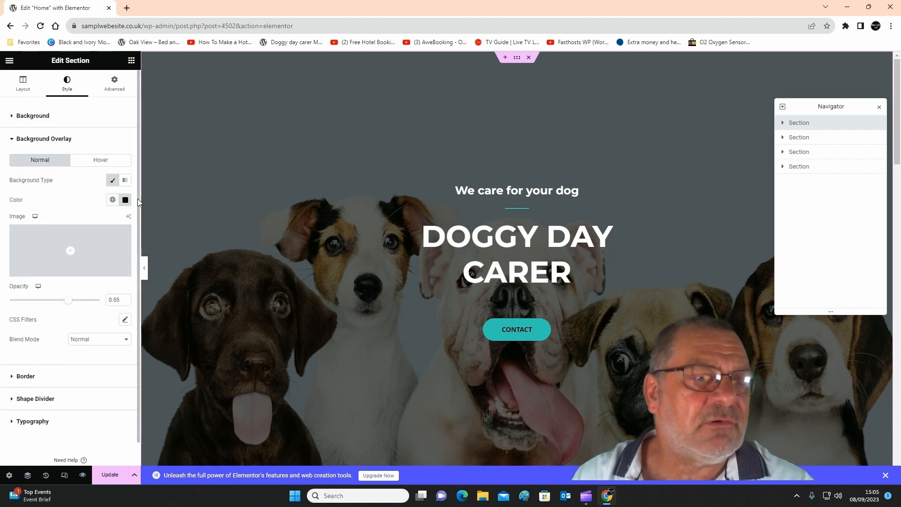
pyautogui.click(126, 200)
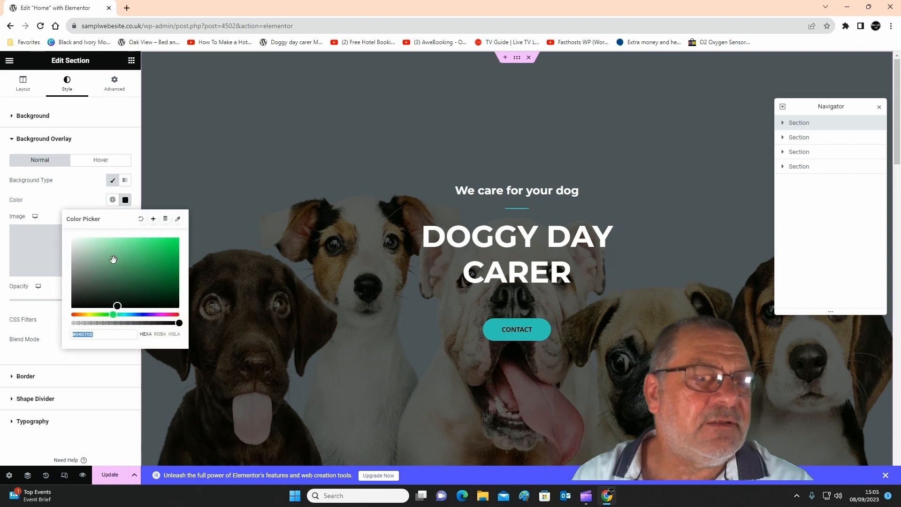
pyautogui.moveTo(114, 259)
pyautogui.mouseDown()
pyautogui.moveTo(163, 257)
pyautogui.moveTo(114, 267)
pyautogui.mouseUp()
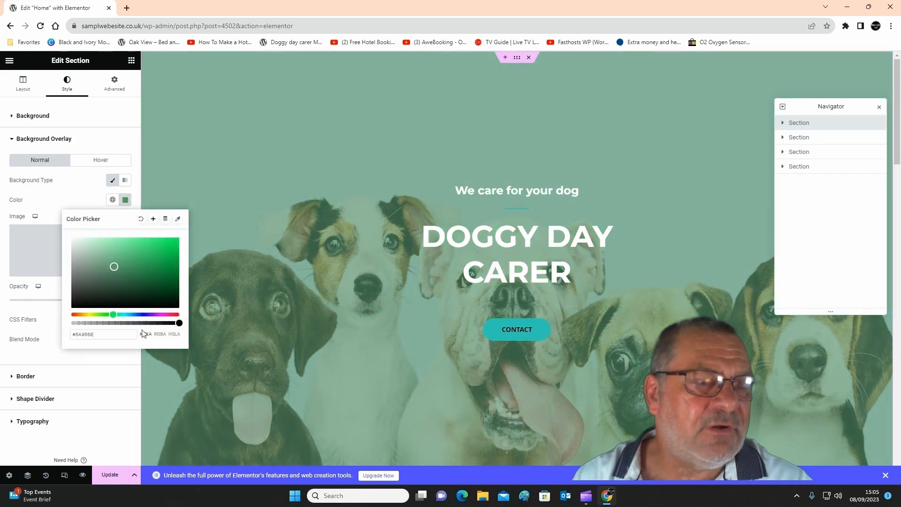
pyautogui.click(141, 314)
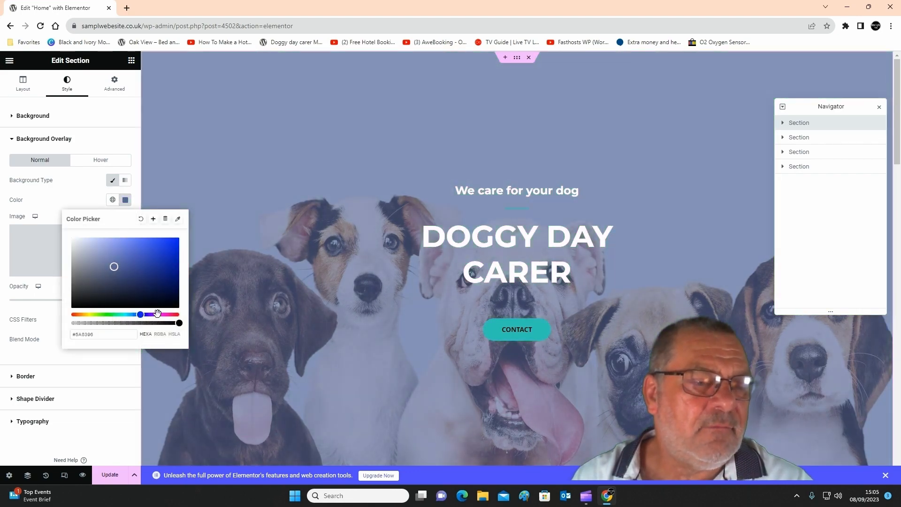
pyautogui.click(157, 314)
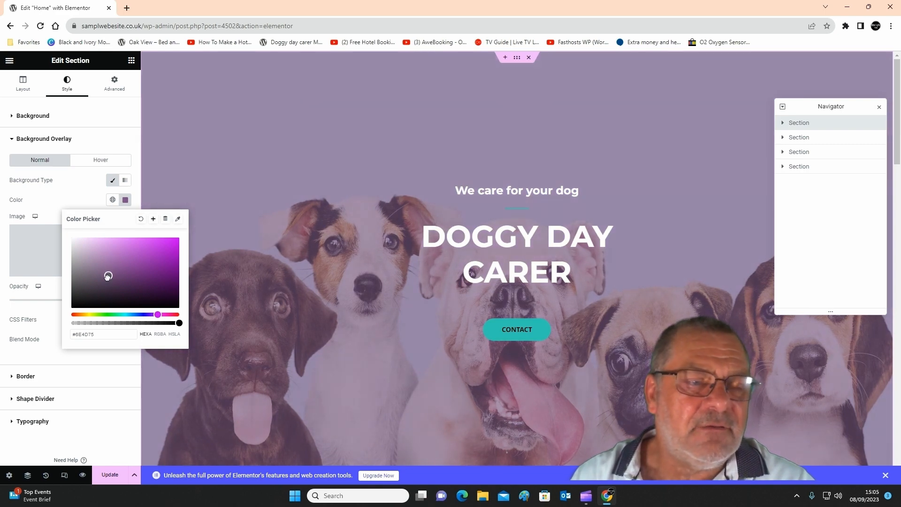
pyautogui.moveTo(108, 276); pyautogui.dragTo(69, 311)
pyautogui.click(37, 313)
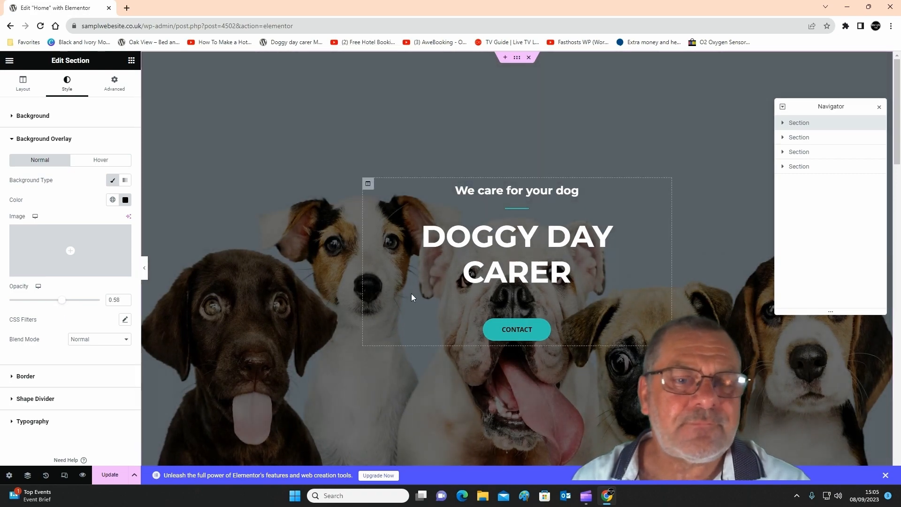
# Set the boxed content width of the Explore the World section to 506.
pyautogui.scroll(-10, 429, 310)
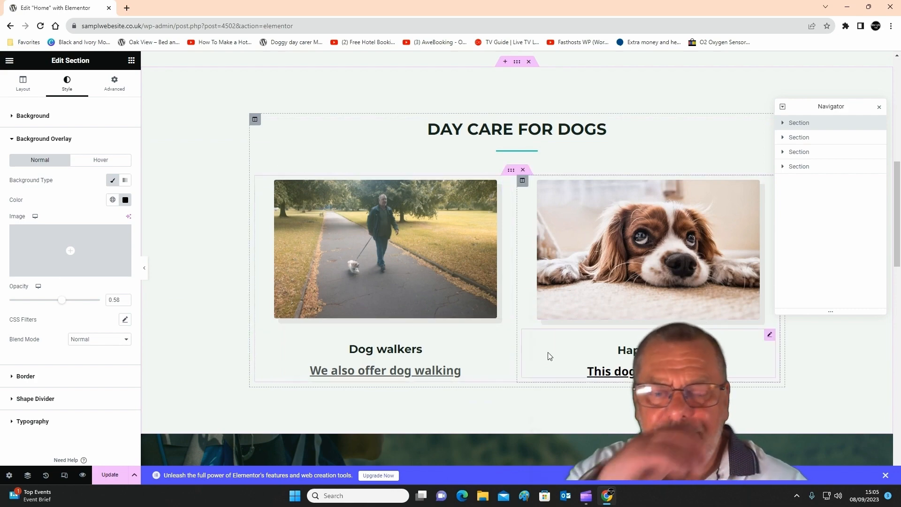
pyautogui.scroll(-10, 450, 328)
pyautogui.scroll(4, 451, 319)
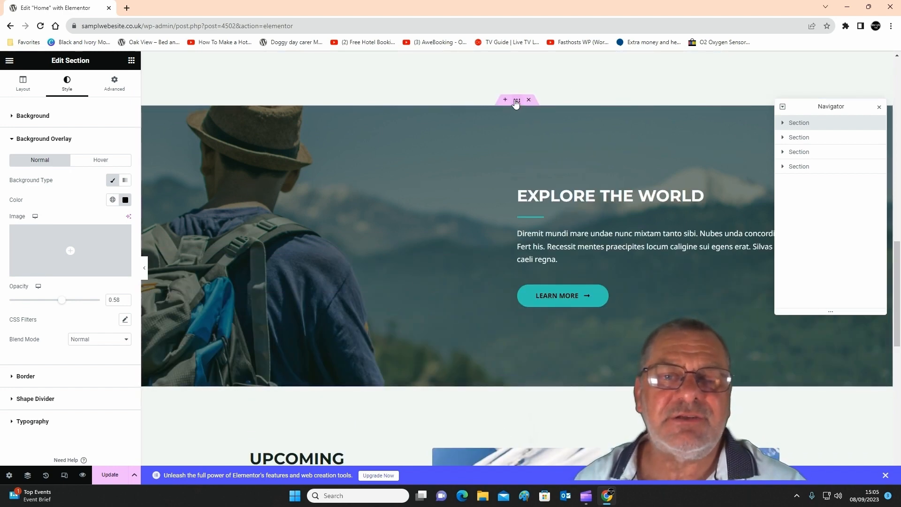
pyautogui.click(516, 101)
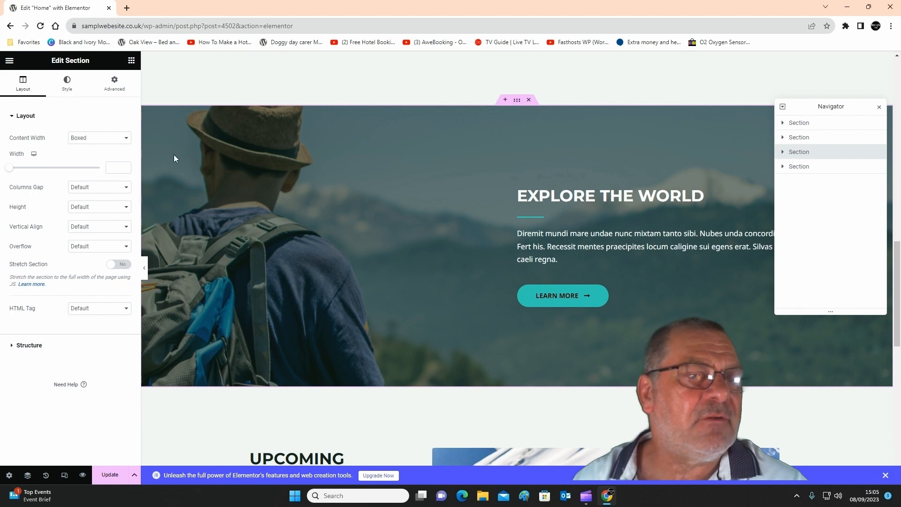
pyautogui.click(76, 87)
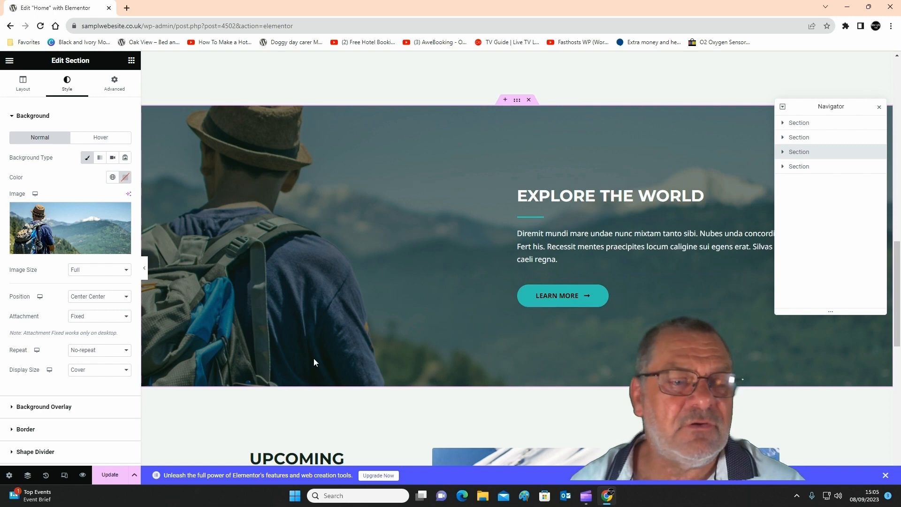
pyautogui.click(23, 84)
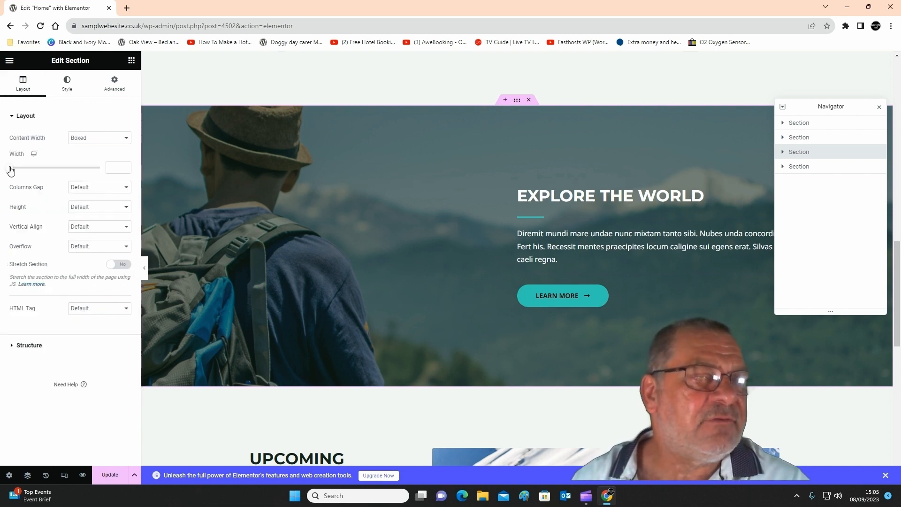
pyautogui.moveTo(10, 169)
pyautogui.mouseDown()
pyautogui.moveTo(92, 176)
pyautogui.moveTo(11, 178)
pyautogui.mouseUp()
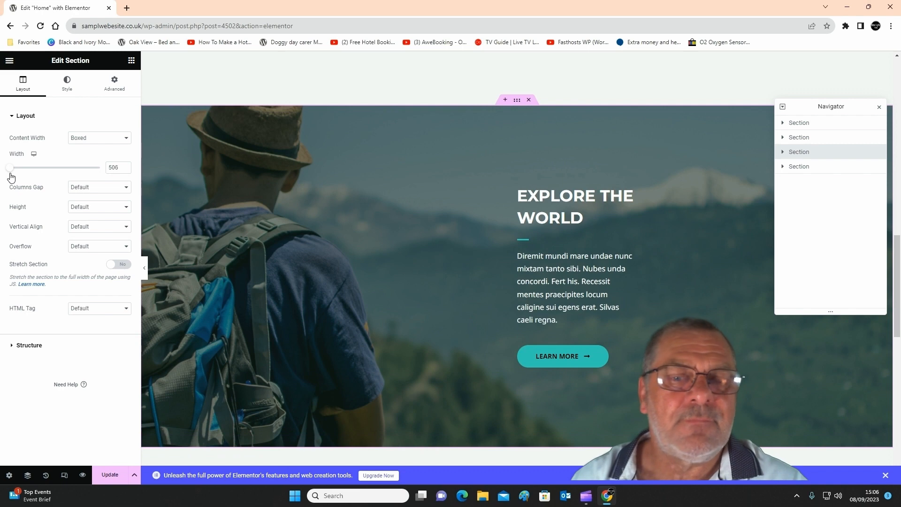
# Delete the Learn More button from the Explore the World section.
pyautogui.click(594, 206)
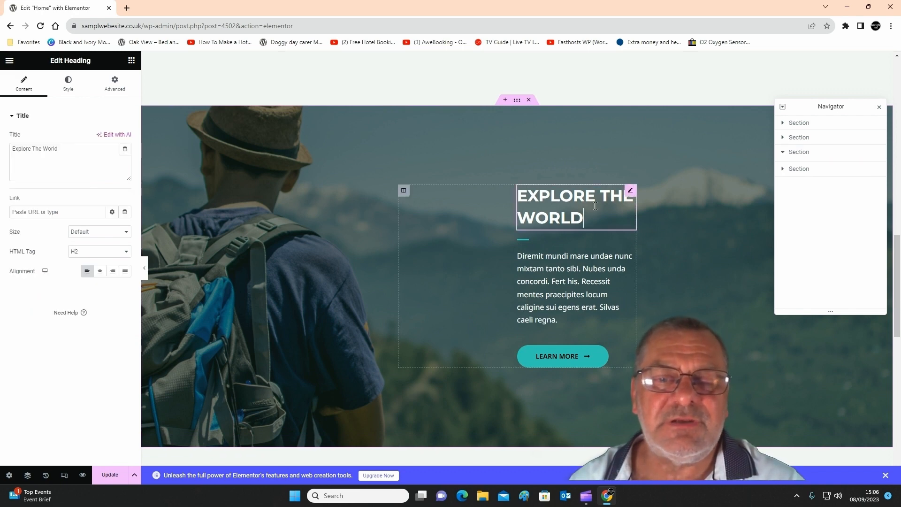
pyautogui.click(547, 279)
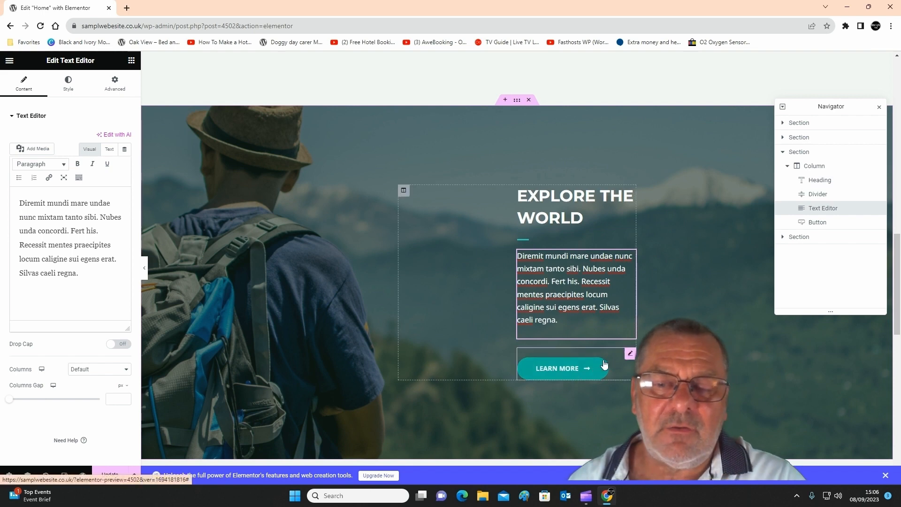
pyautogui.rightClick(631, 356)
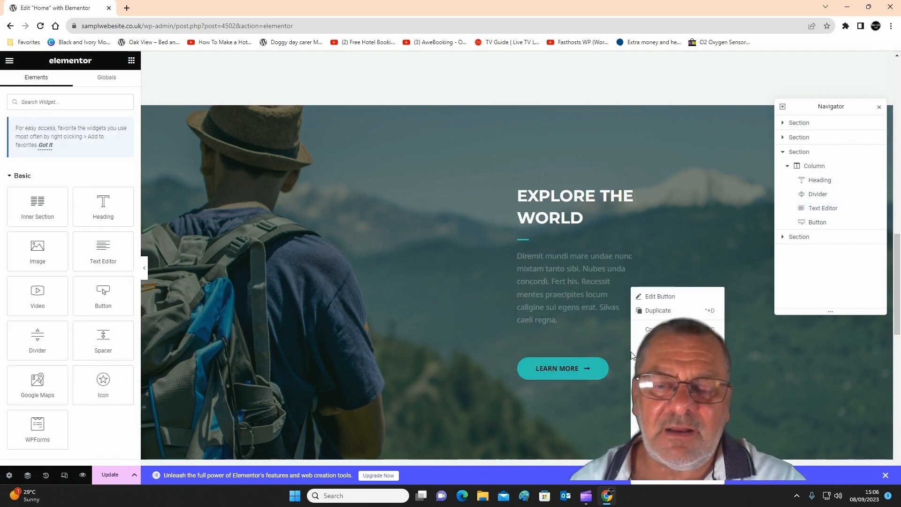
pyautogui.click(650, 454)
# Look over the page from the dog care pictures down to the empty widget area and footer.
pyautogui.scroll(4, 422, 324)
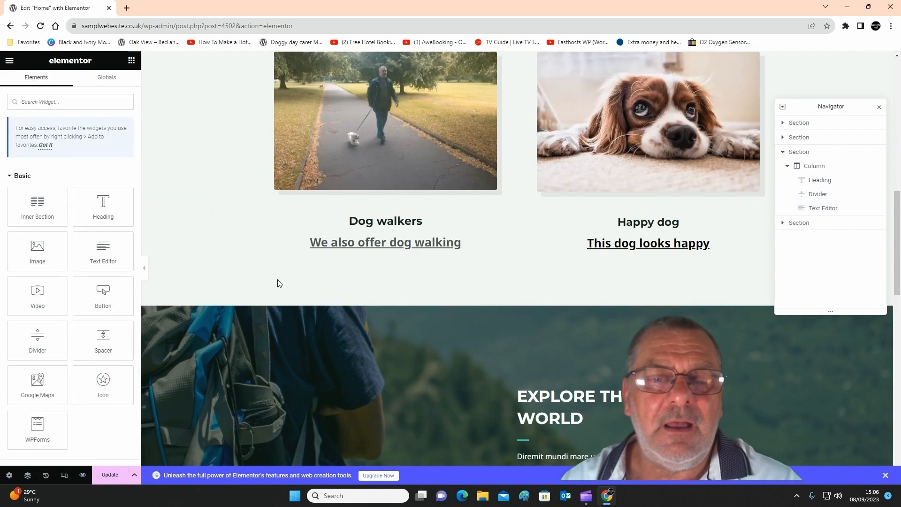
pyautogui.scroll(-7, 351, 326)
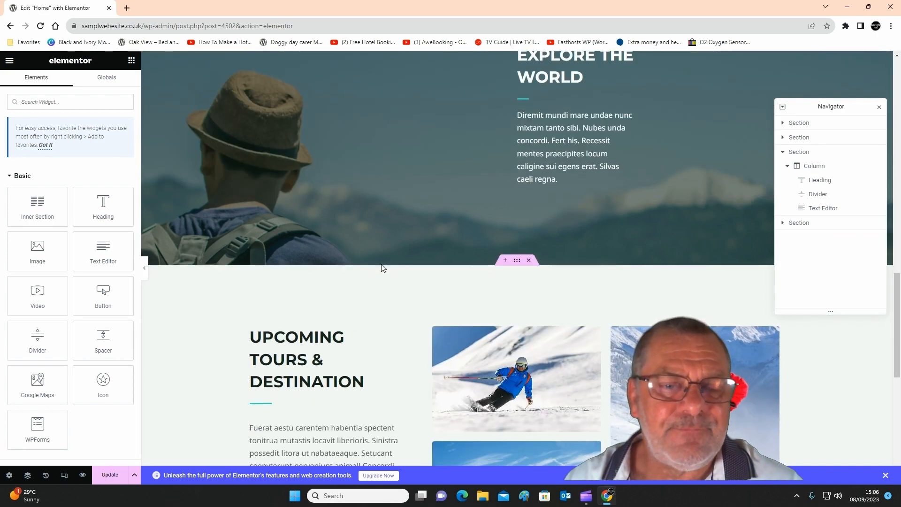
pyautogui.scroll(-5, 554, 356)
pyautogui.scroll(-3, 465, 350)
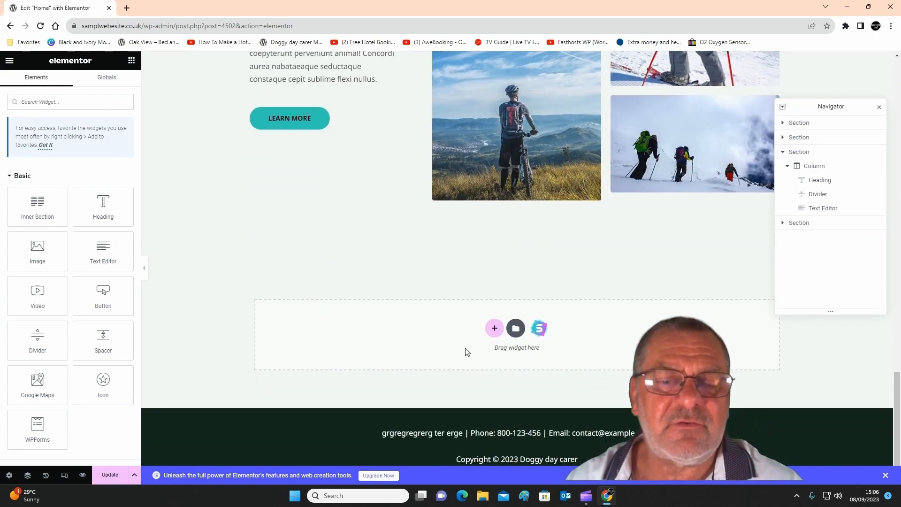
pyautogui.scroll(5, 306, 279)
pyautogui.scroll(-5, 412, 368)
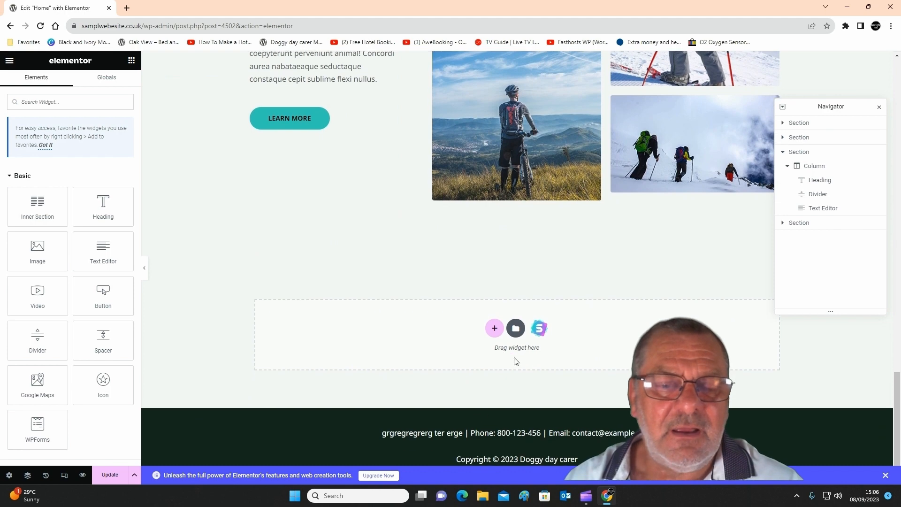
pyautogui.scroll(10, 504, 243)
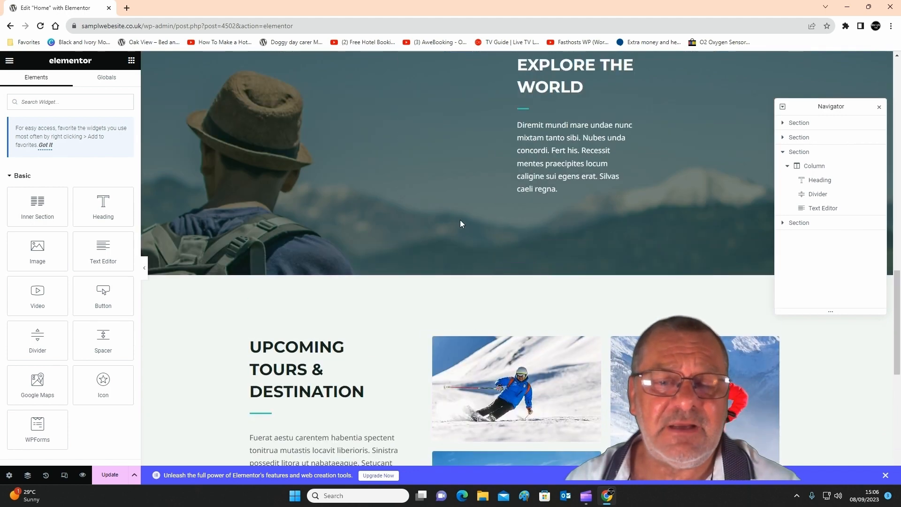
# Insert a new single-column section between the Explore the World and Upcoming Tours & Destination sections.
pyautogui.moveTo(516, 313)
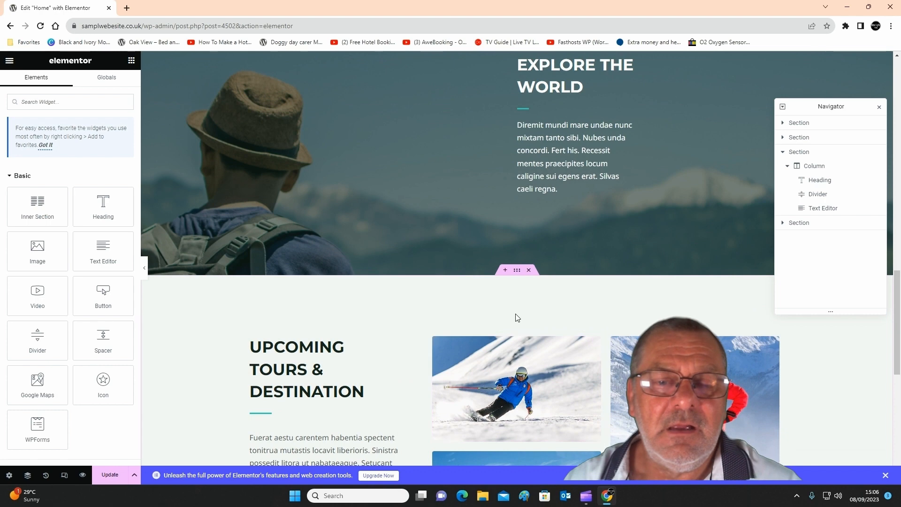
pyautogui.click(505, 271)
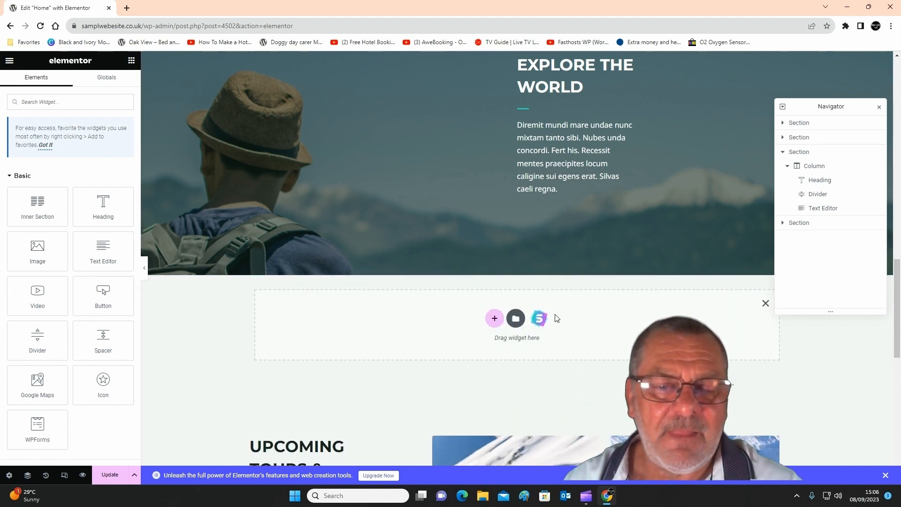
pyautogui.click(493, 320)
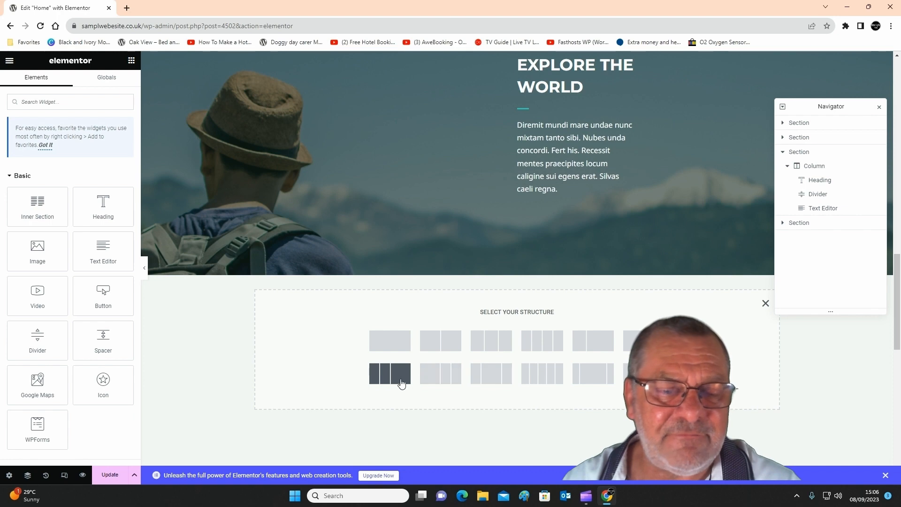
pyautogui.click(385, 345)
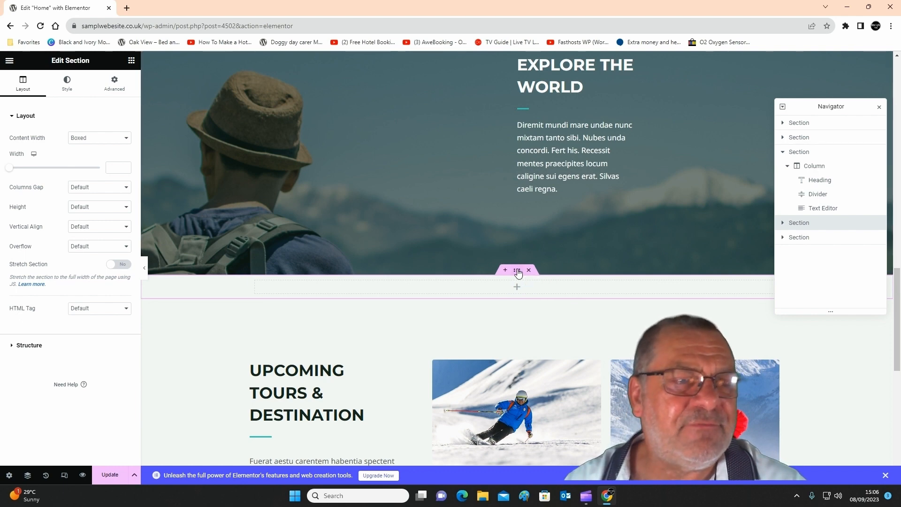
# Unlink the margin values of the new empty section and set its top margin to 27 px.
pyautogui.click(115, 83)
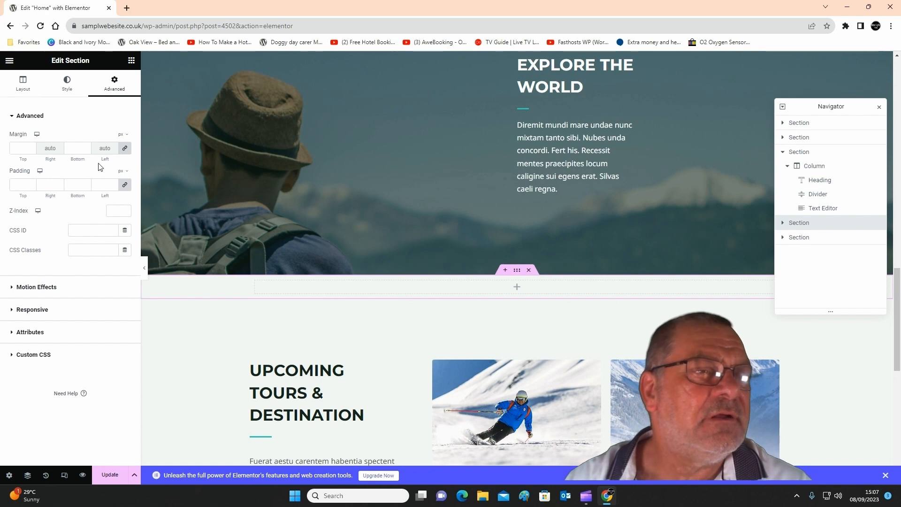
pyautogui.click(125, 148)
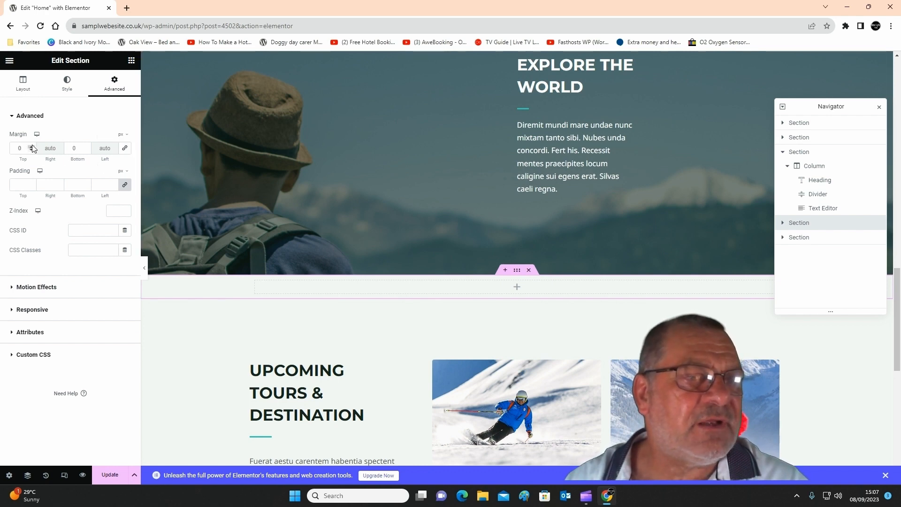
pyautogui.moveTo(31, 146); pyautogui.dragTo(31, 146)
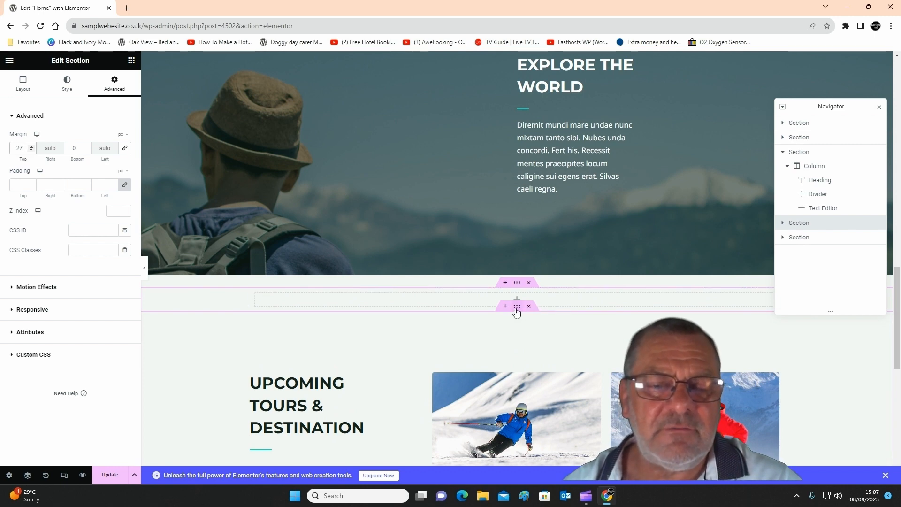
# Unlink the margin values of the Upcoming Tours & Destination section and set its top margin to 26 px.
pyautogui.click(517, 310)
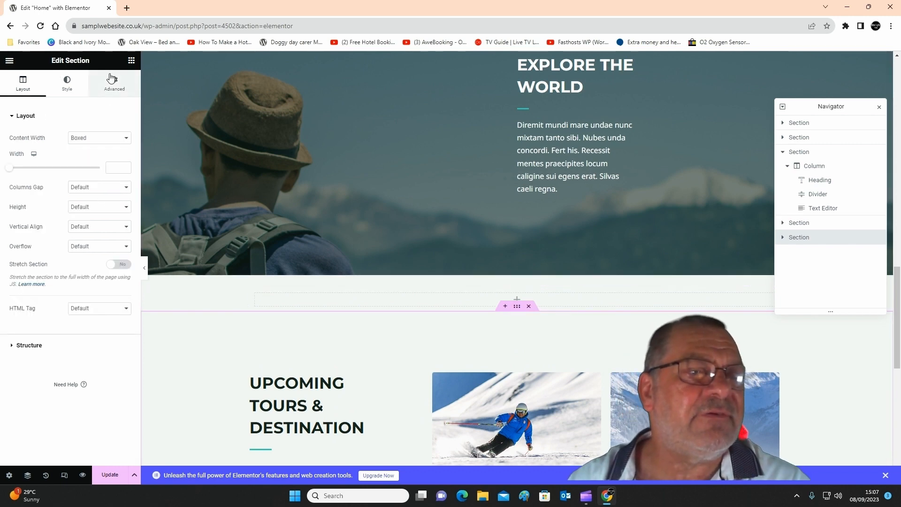
pyautogui.click(112, 80)
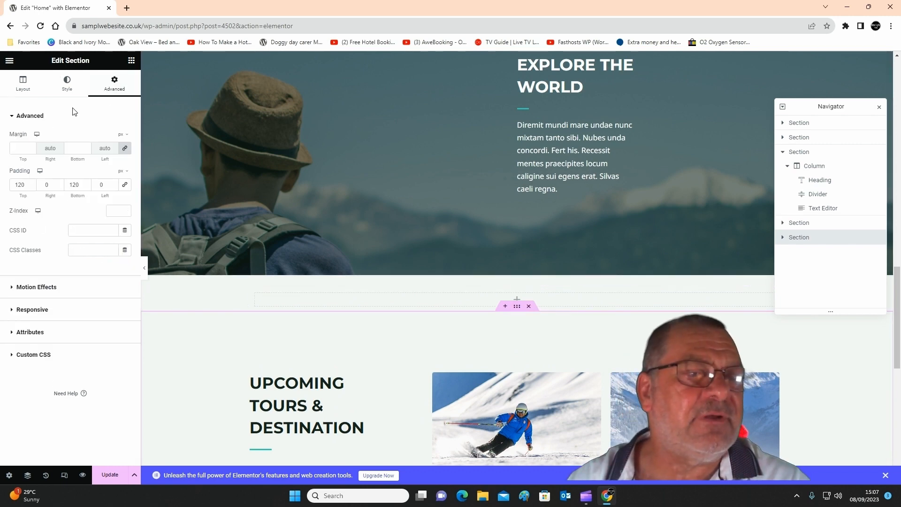
pyautogui.click(124, 149)
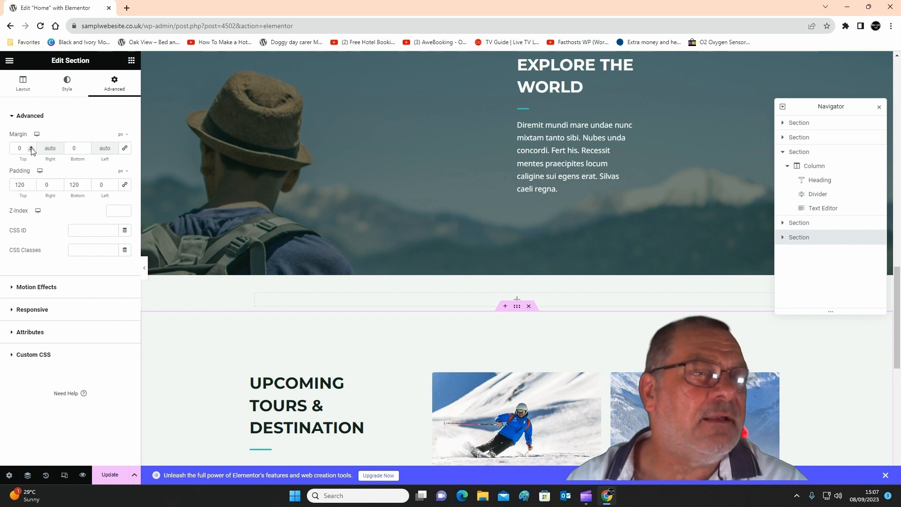
pyautogui.click(32, 146)
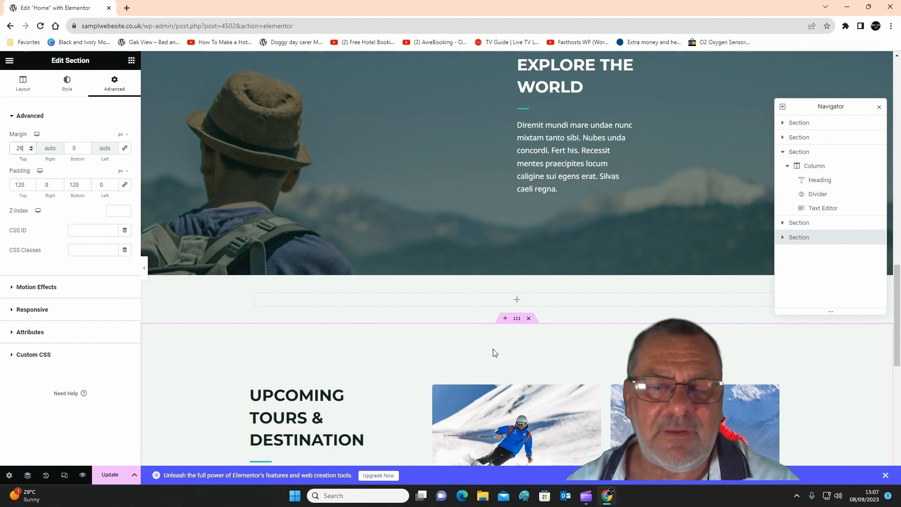
# Search the widgets for gallery and place a Basic Gallery in the empty section below Explore the World.
pyautogui.click(516, 303)
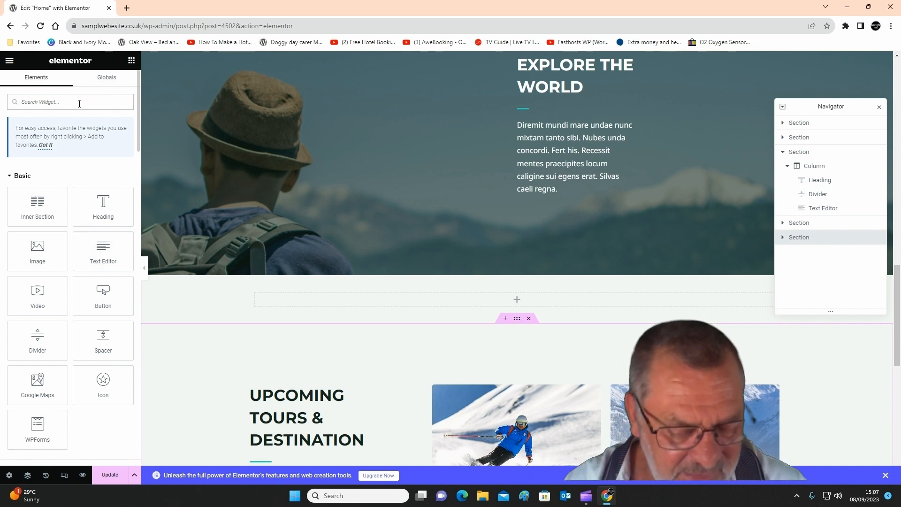
pyautogui.write('gallery')
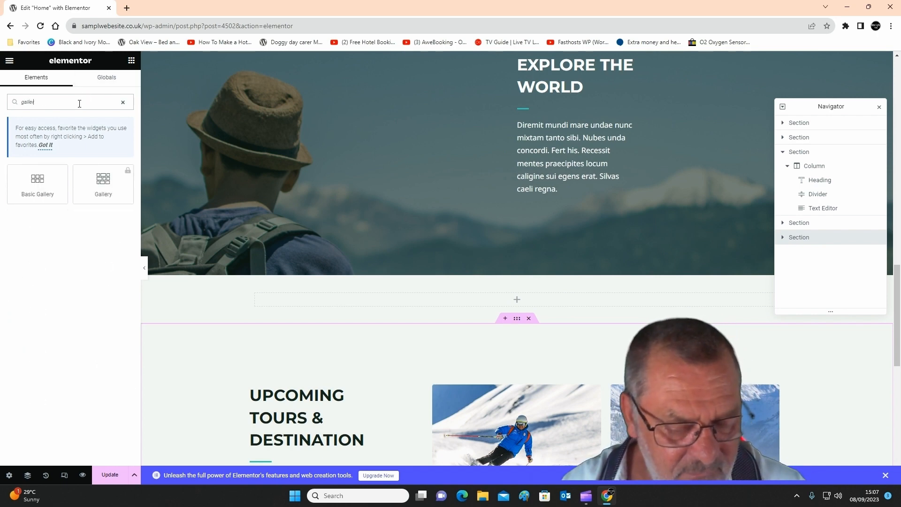
pyautogui.click(105, 186)
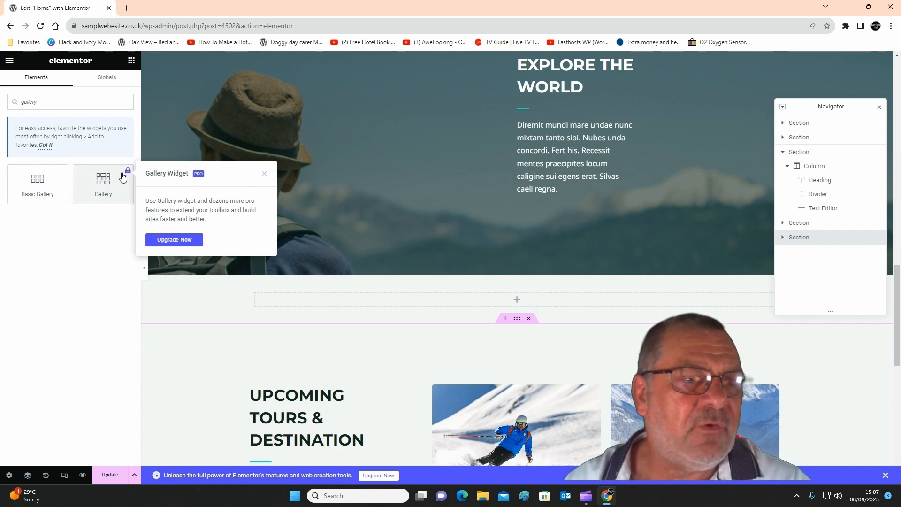
pyautogui.click(34, 195)
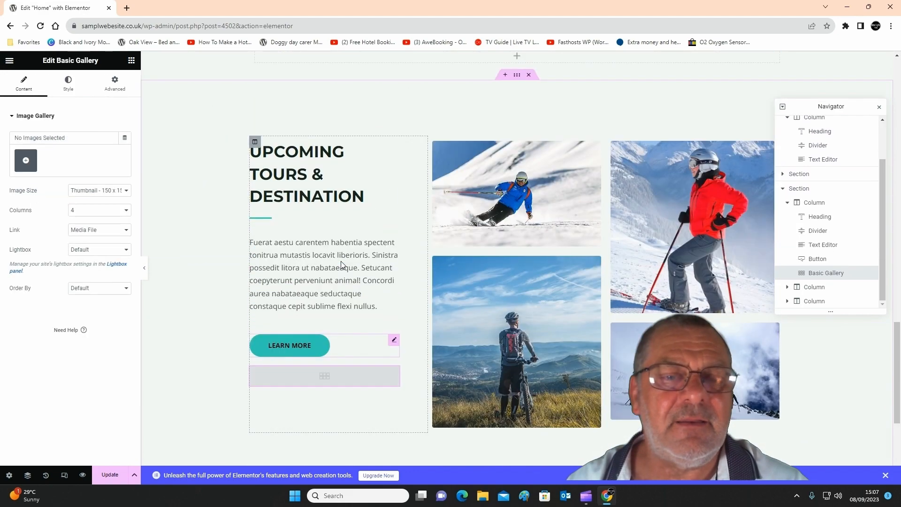
pyautogui.scroll(3, 342, 264)
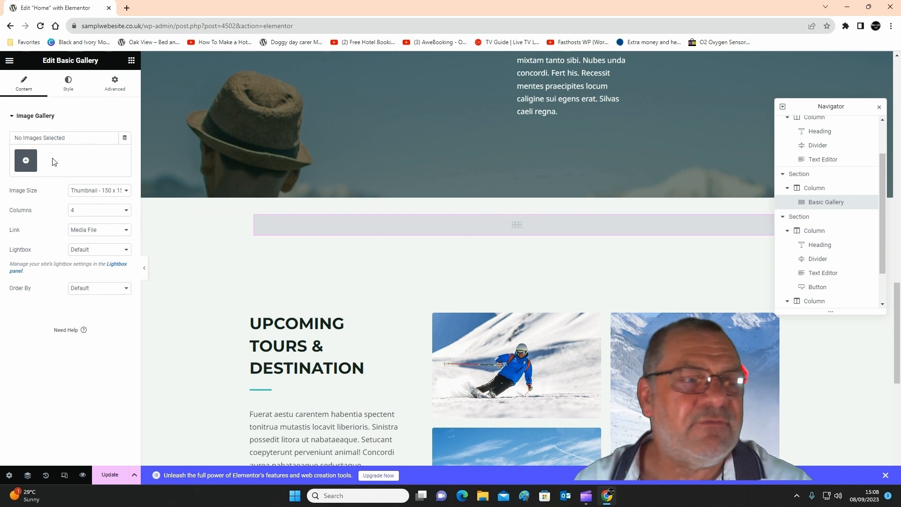
# Start filling the gallery from the media library by selecting its first seven images, from the puppy to the skier in blue.
pyautogui.click(26, 161)
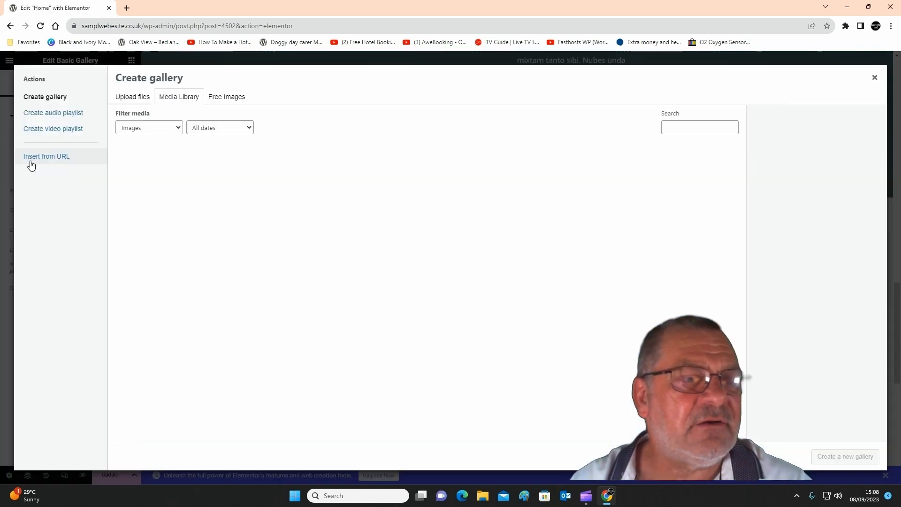
pyautogui.click(160, 186)
pyautogui.click(218, 186)
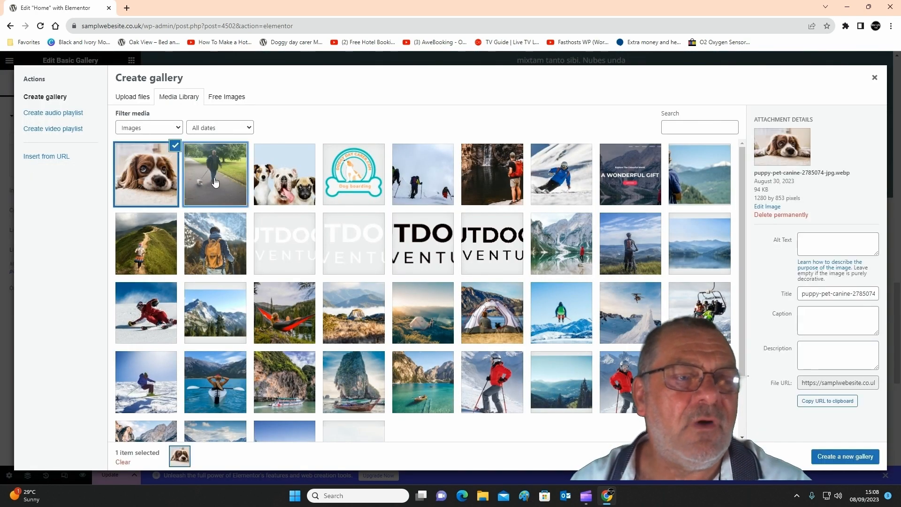
pyautogui.click(287, 186)
pyautogui.click(357, 187)
pyautogui.click(430, 186)
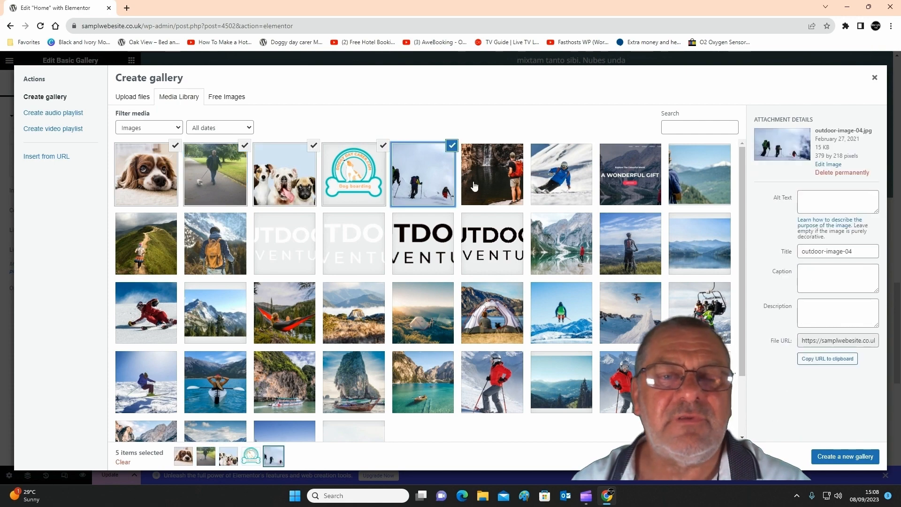
pyautogui.click(474, 187)
pyautogui.click(550, 178)
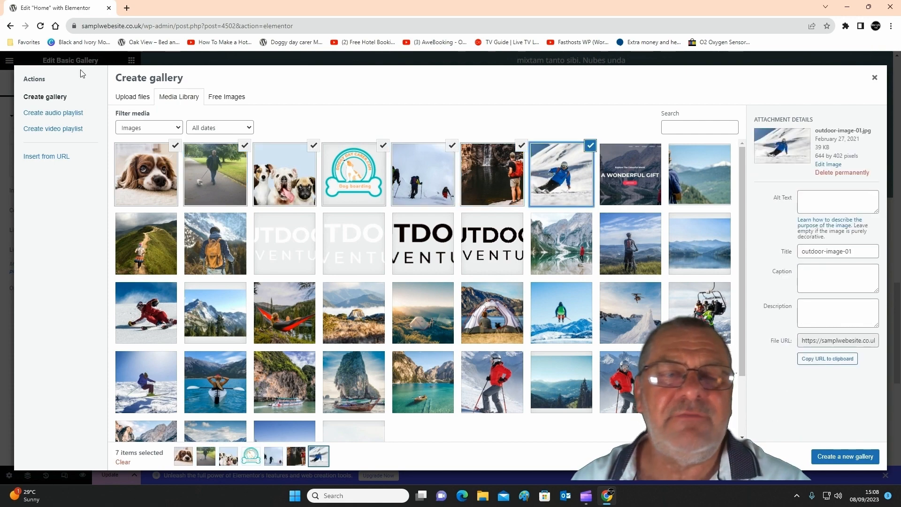
# Add outdoor-adventure-yoast-seo.jpg and section-bg-img.jpg to the selected images and create the new gallery from them.
pyautogui.click(133, 99)
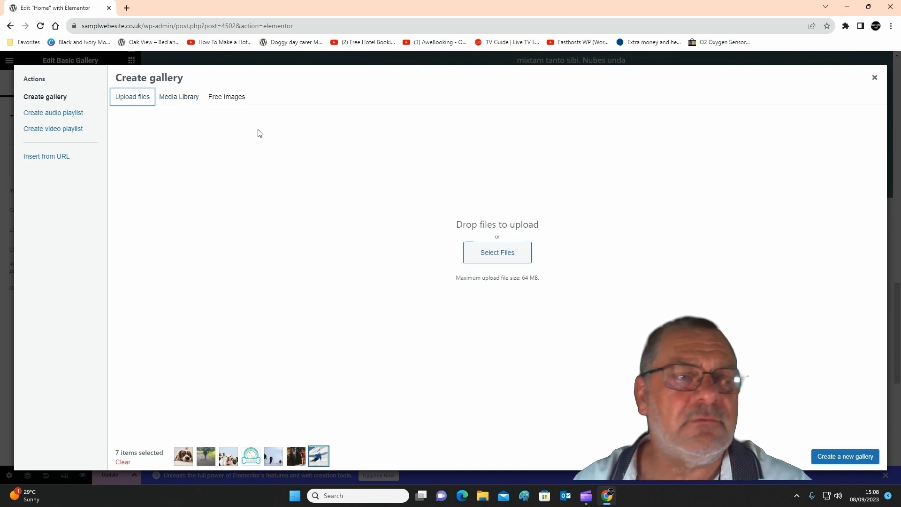
pyautogui.click(178, 99)
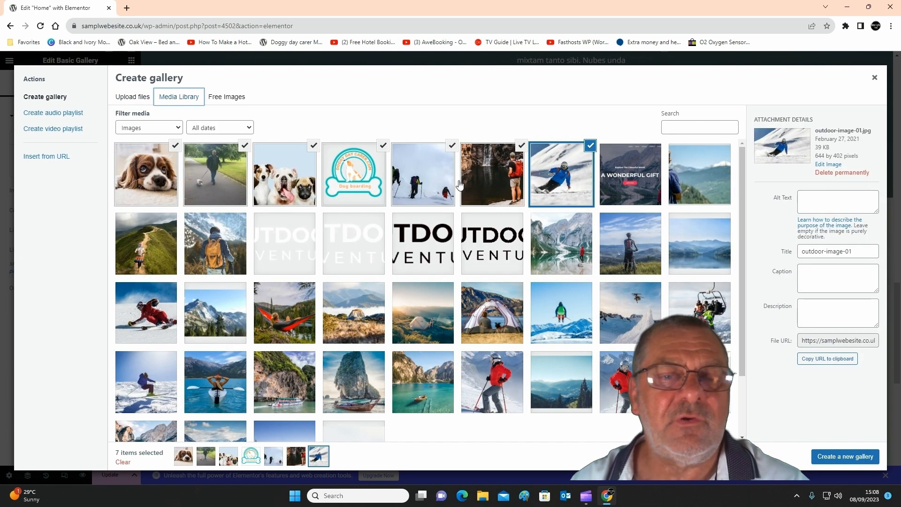
pyautogui.click(618, 188)
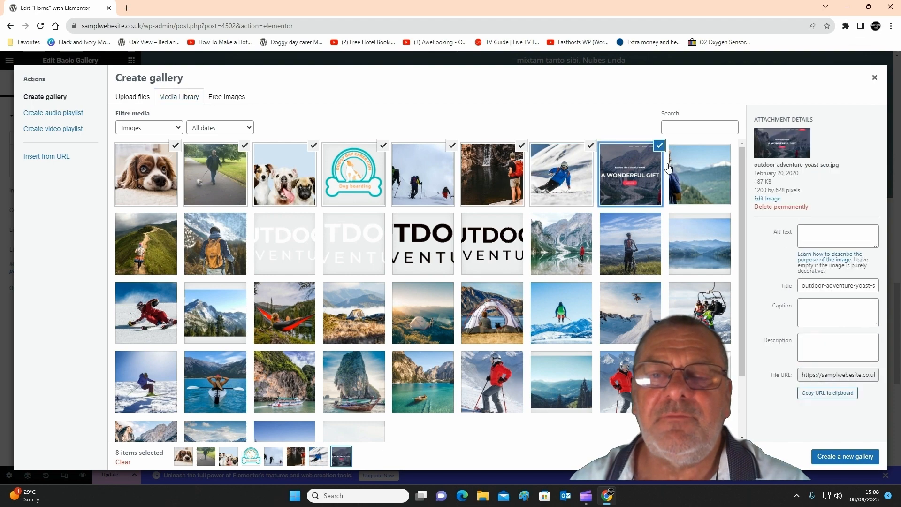
pyautogui.click(726, 167)
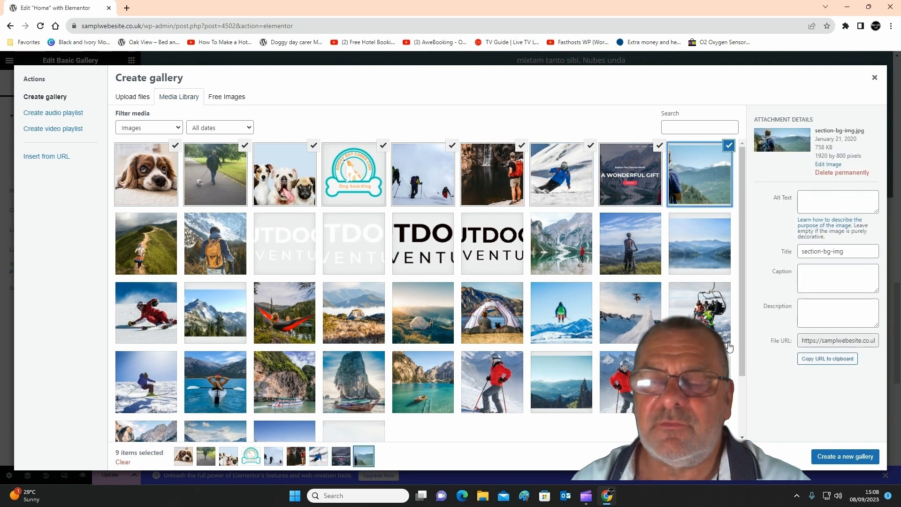
pyautogui.click(845, 458)
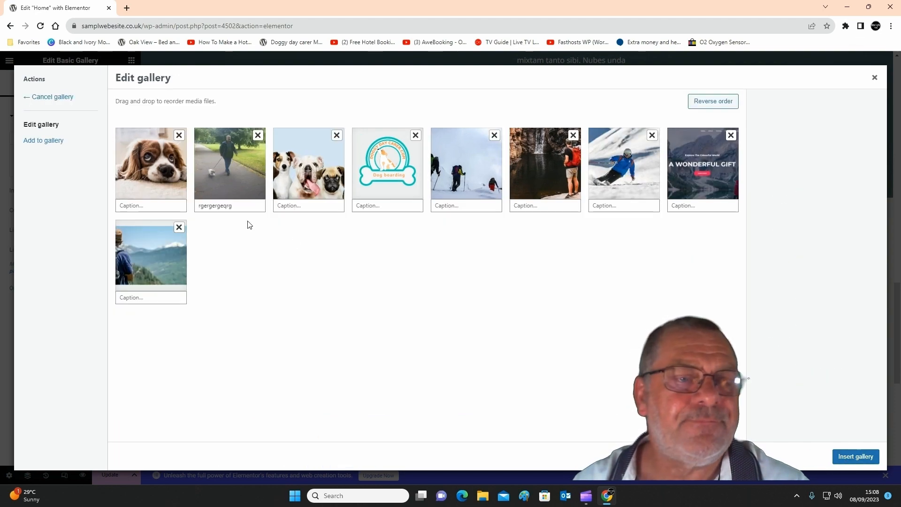
# Caption the puppy picture "dfgefrdgdfgd" and the dog walking picture "rgergergeqrgregergwerg", and insert the gallery into the page.
pyautogui.click(145, 209)
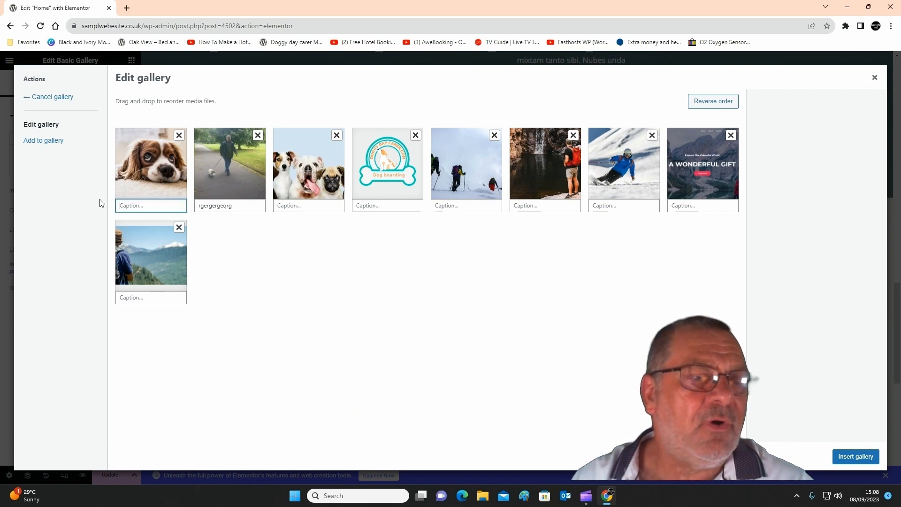
pyautogui.write('dfgdrdgdfgd')
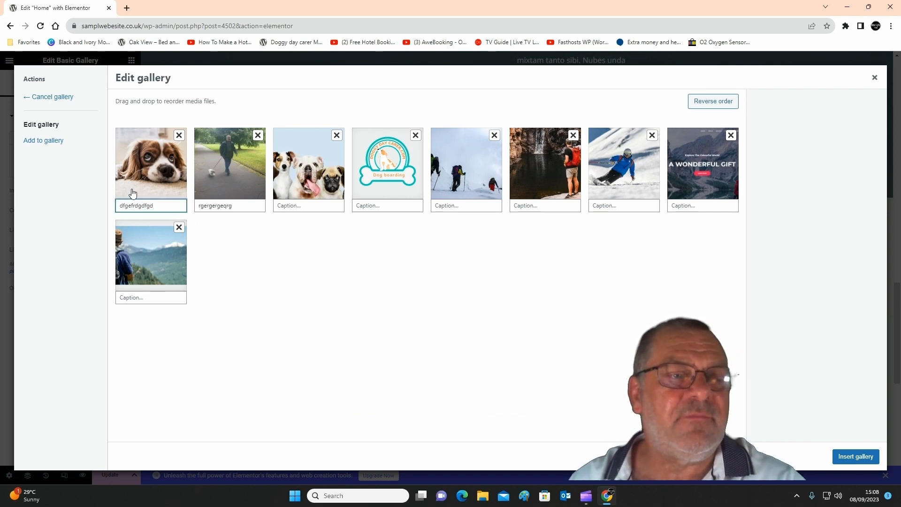
pyautogui.click(241, 205)
pyautogui.write('rgergeqrgregergwerg')
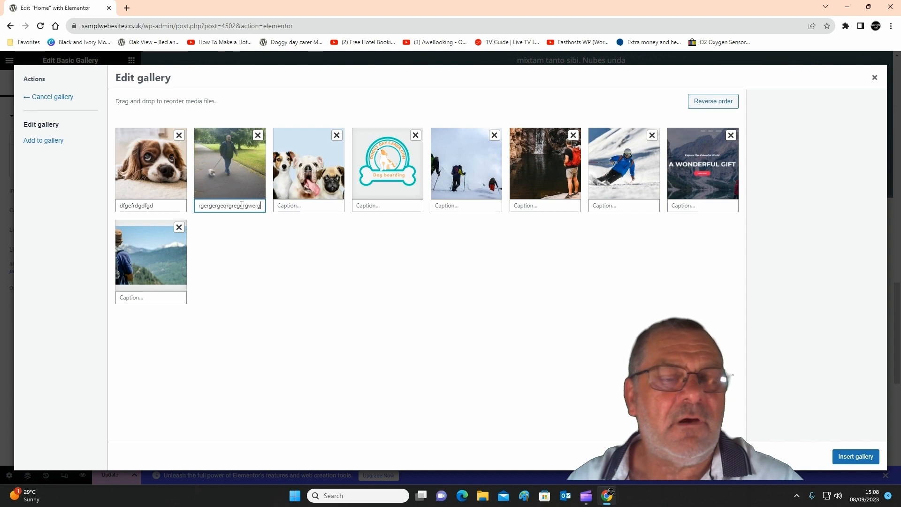
pyautogui.click(857, 459)
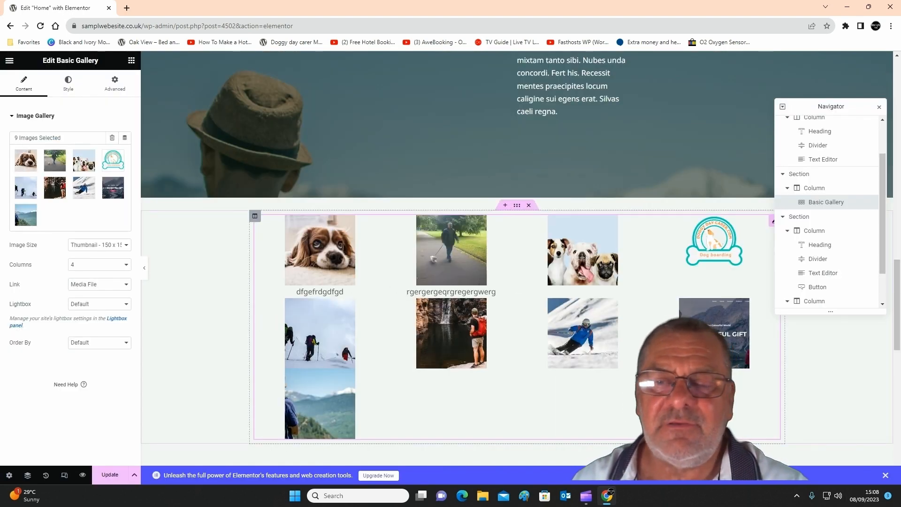
# Lay the gallery out in 5 columns and set its image size to Medium - 300 x 300.
pyautogui.click(81, 265)
pyautogui.click(88, 305)
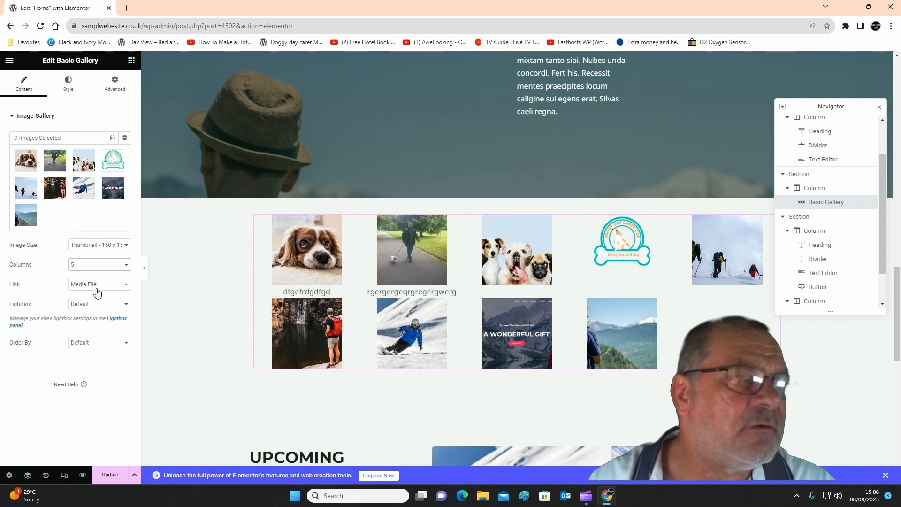
pyautogui.click(87, 245)
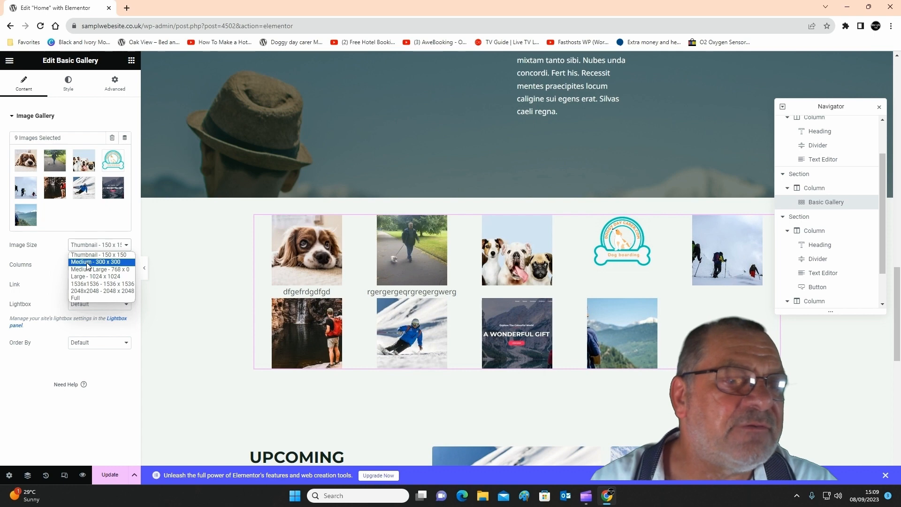
pyautogui.click(87, 264)
pyautogui.click(88, 248)
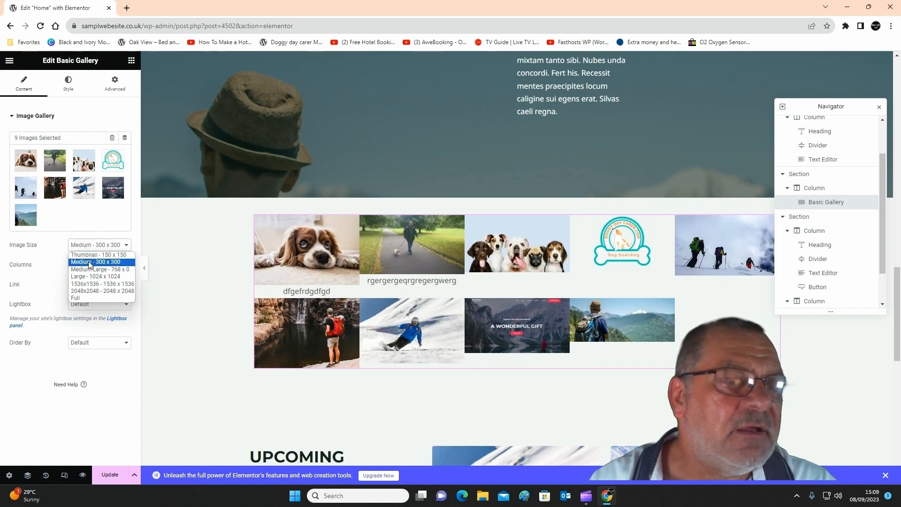
pyautogui.click(89, 262)
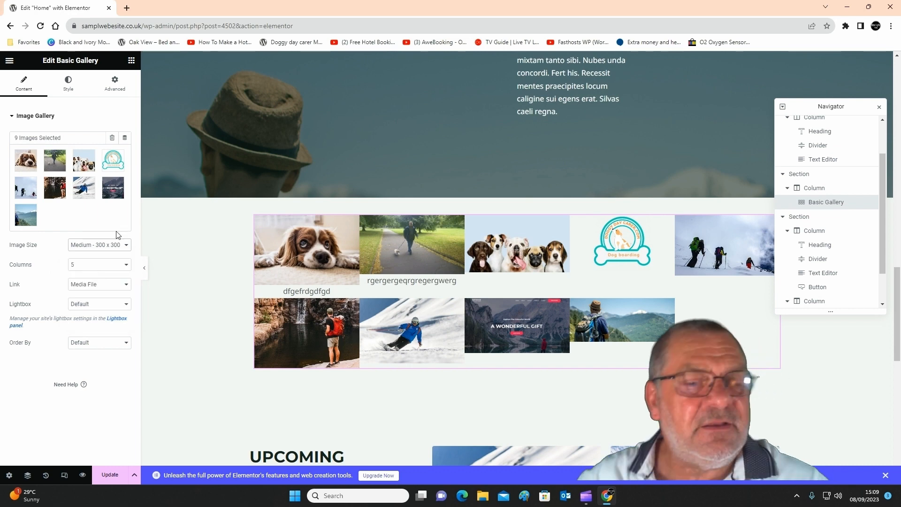
# Give the gallery images a custom spacing of 5.
pyautogui.click(70, 85)
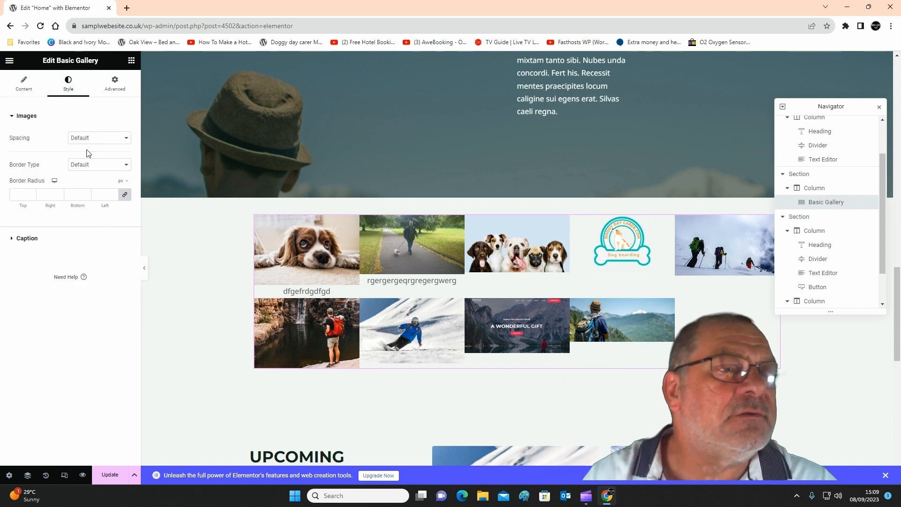
pyautogui.click(85, 142)
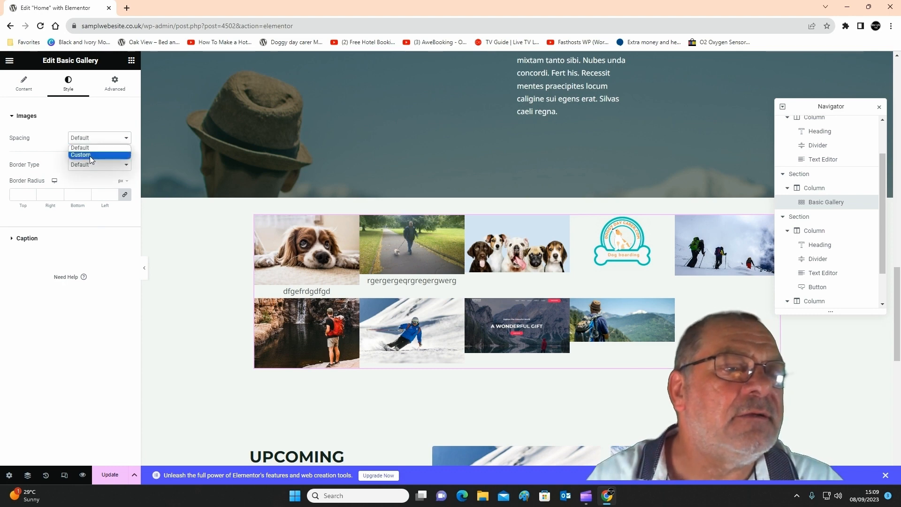
pyautogui.click(91, 155)
pyautogui.moveTo(27, 162); pyautogui.dragTo(15, 163)
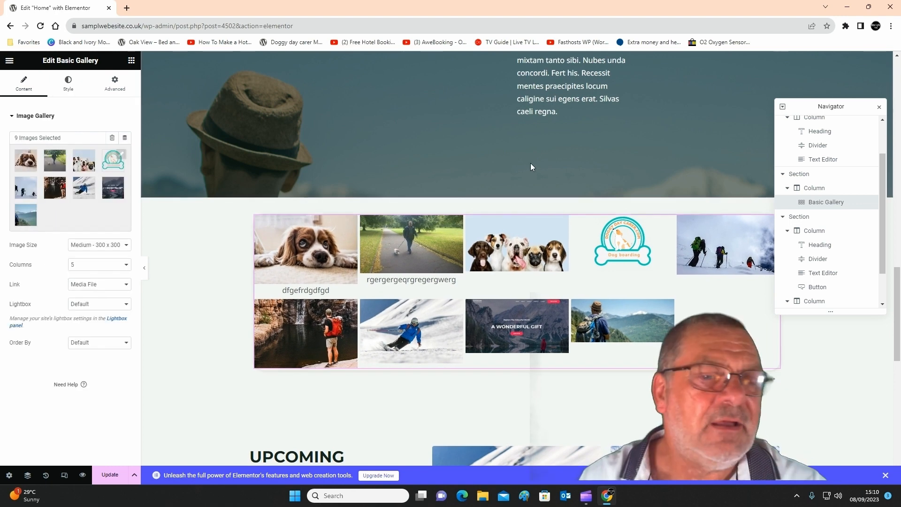
# Widen the gallery section's boxed content to 1547 and set its columns gap to No Gap.
pyautogui.moveTo(503, 215)
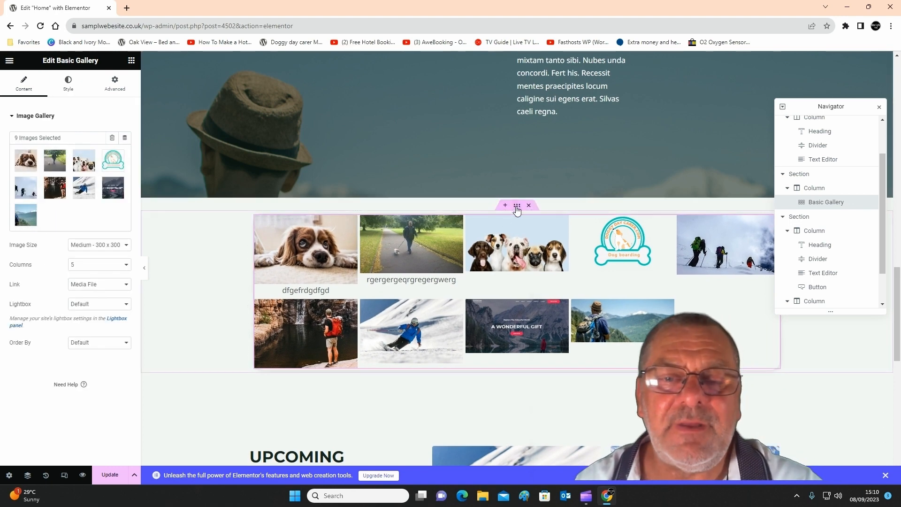
pyautogui.click(516, 207)
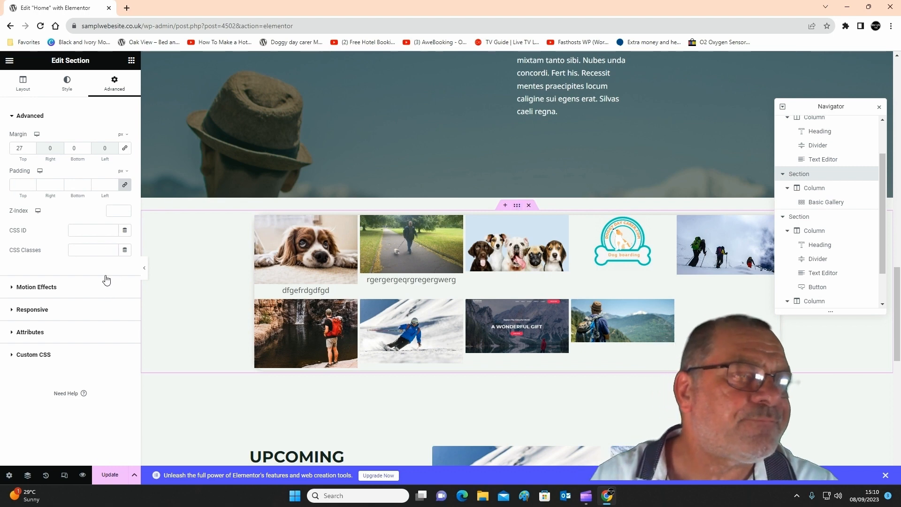
pyautogui.click(67, 85)
pyautogui.click(24, 82)
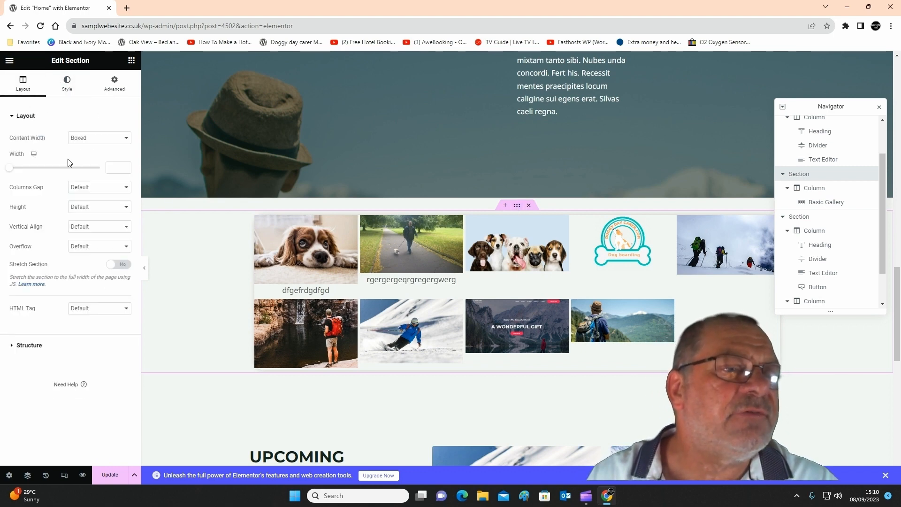
pyautogui.moveTo(12, 174); pyautogui.dragTo(98, 188)
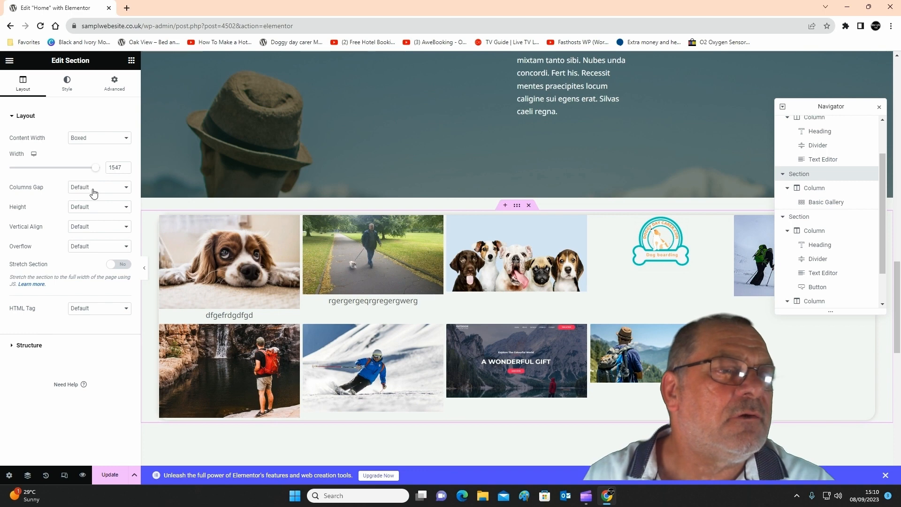
pyautogui.click(93, 190)
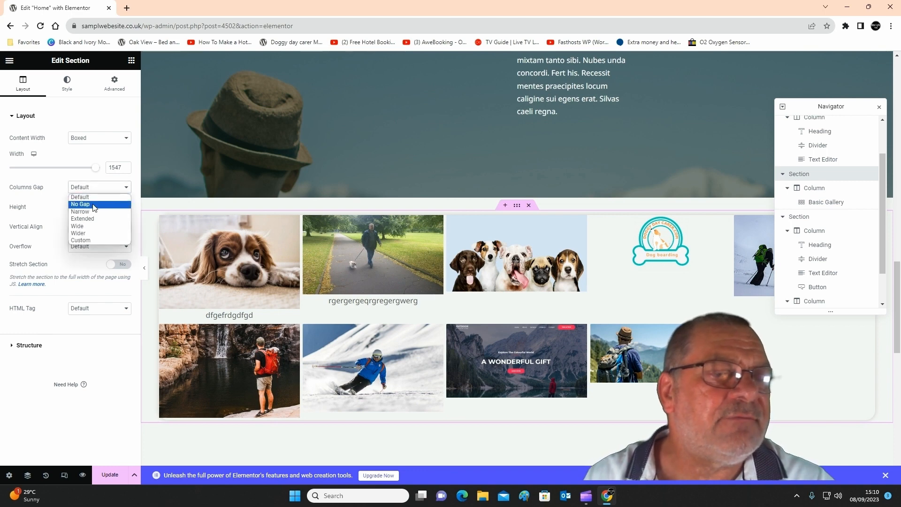
pyautogui.click(94, 205)
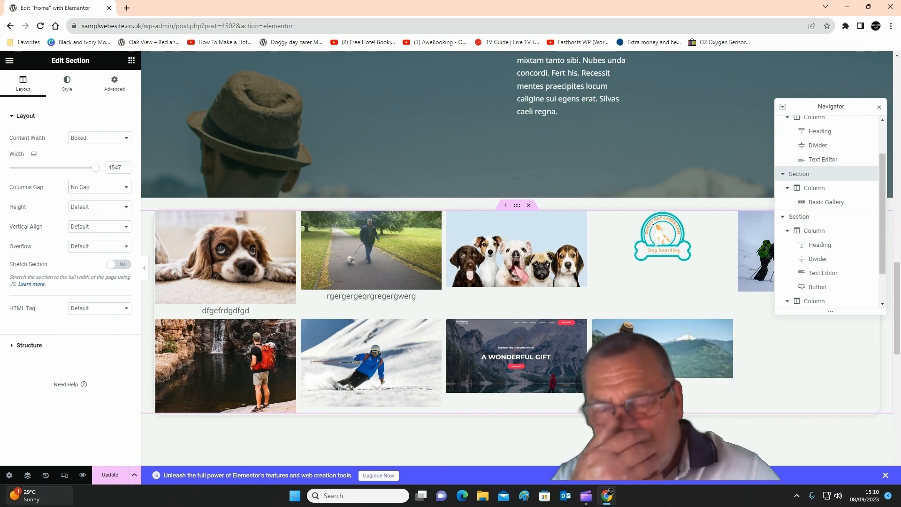
# Add a single-column section directly below the gallery section and place an Icon widget in it.
pyautogui.scroll(-5, 550, 188)
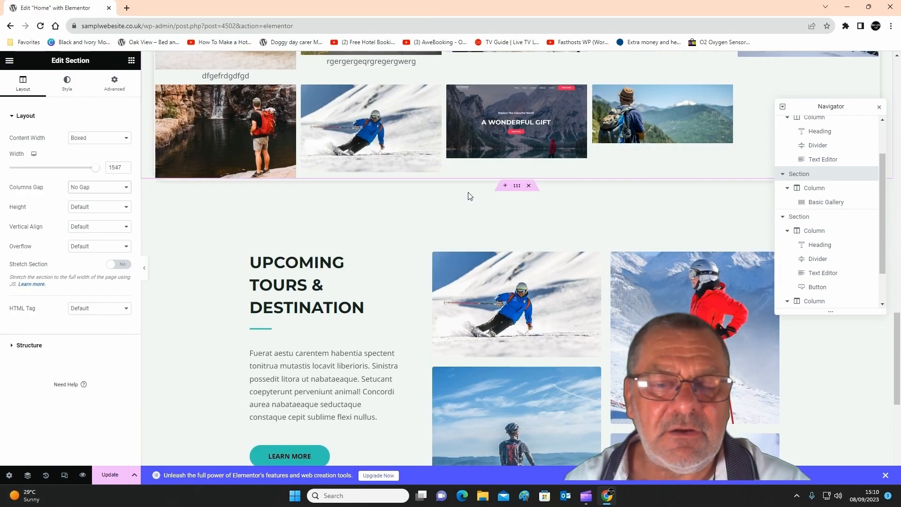
pyautogui.click(505, 186)
pyautogui.click(496, 222)
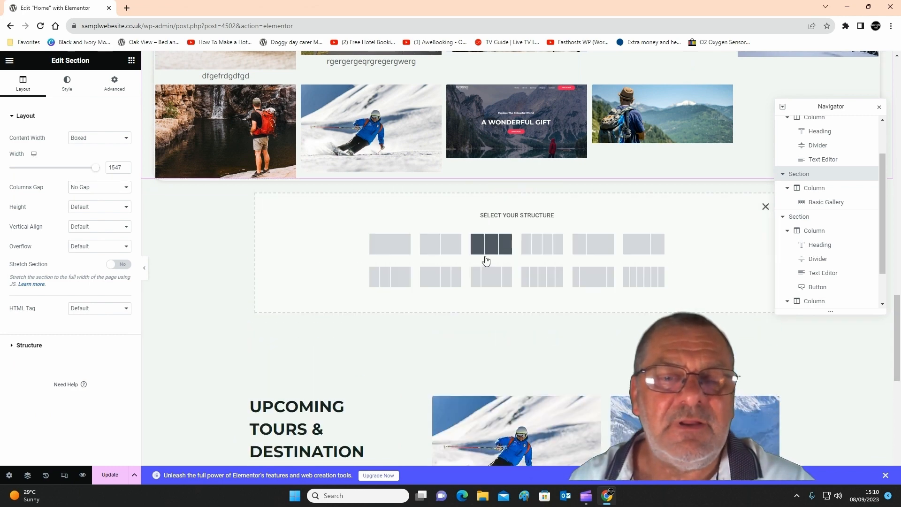
pyautogui.click(399, 245)
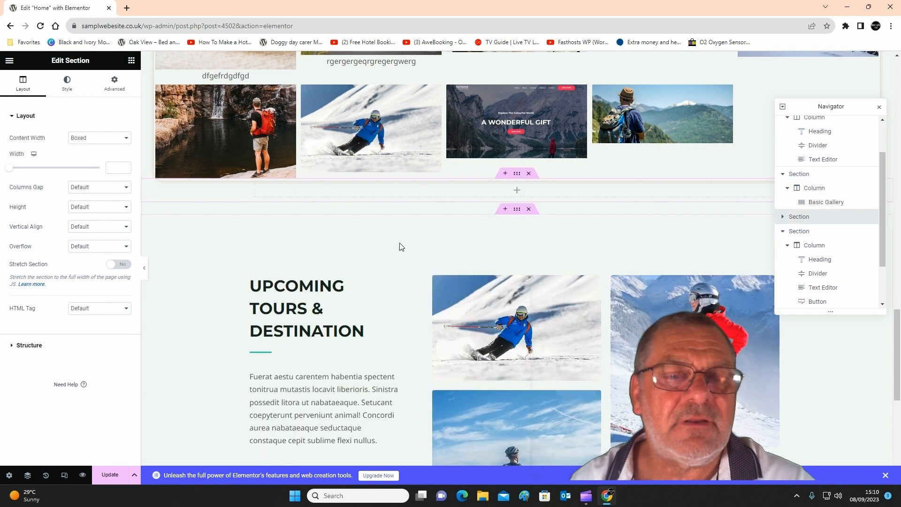
pyautogui.click(517, 191)
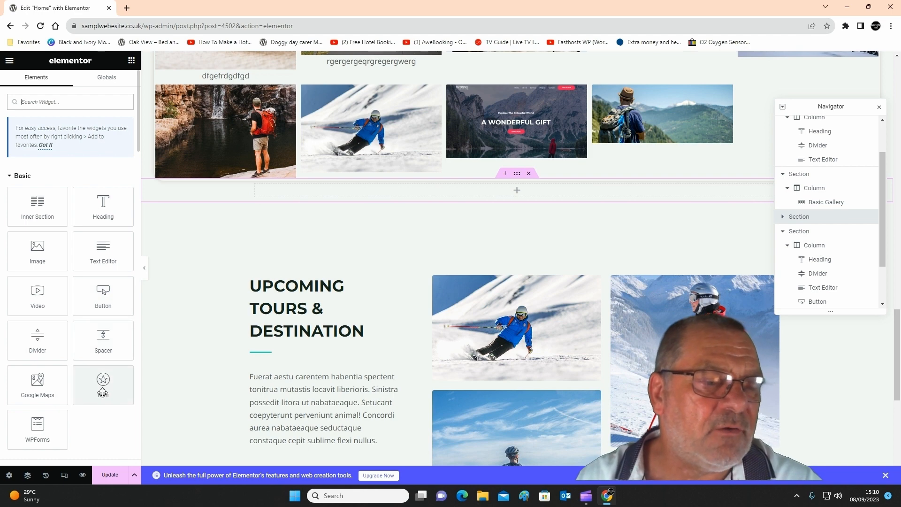
pyautogui.moveTo(103, 392); pyautogui.dragTo(488, 195)
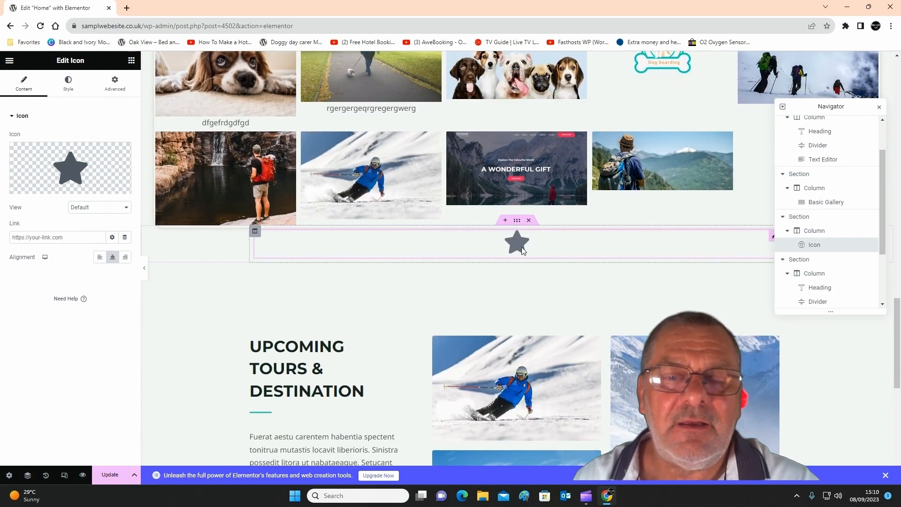
# Try the alignment options on the star icon and leave it aligned left.
pyautogui.click(101, 259)
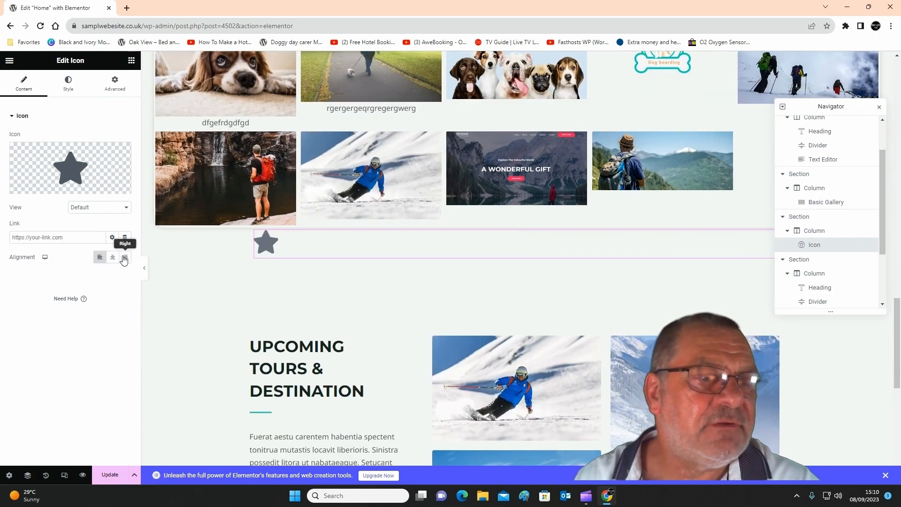
pyautogui.click(125, 259)
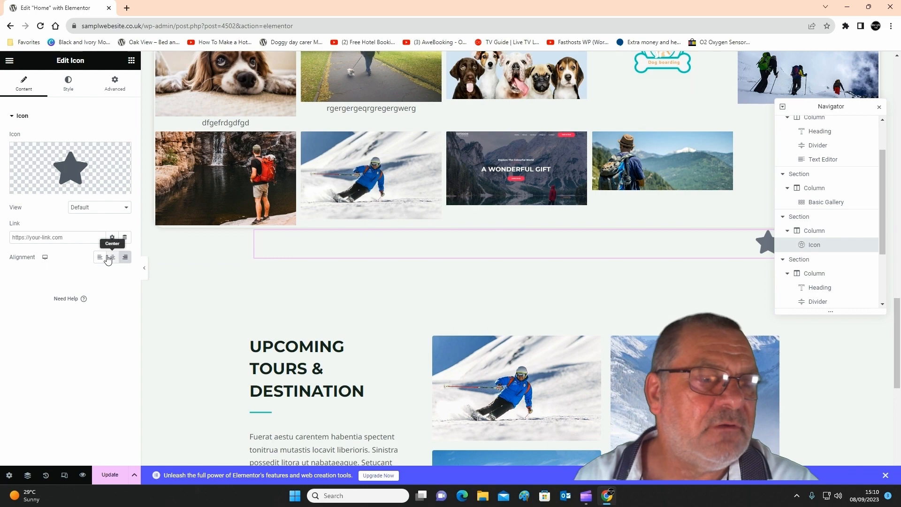
pyautogui.click(100, 258)
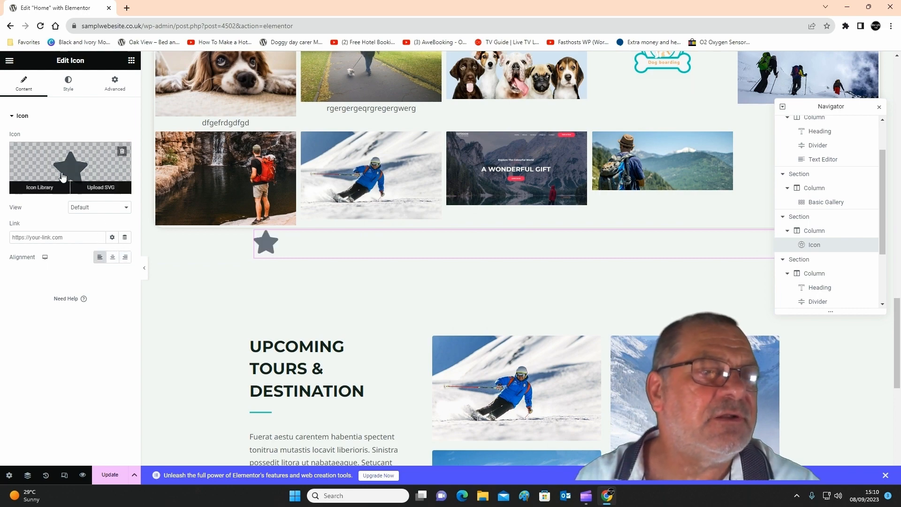
# Search the icon library for "shake" and replace the star with the outlined handshake icon.
pyautogui.click(63, 174)
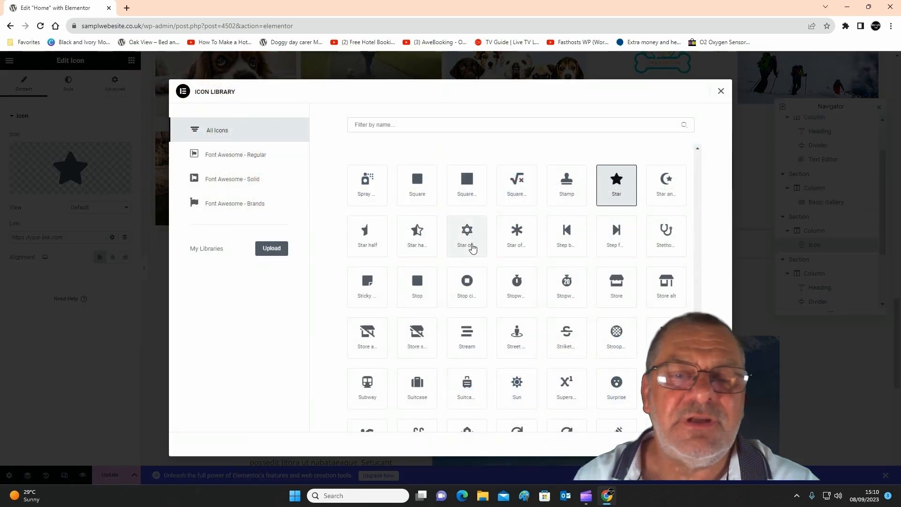
pyautogui.click(395, 123)
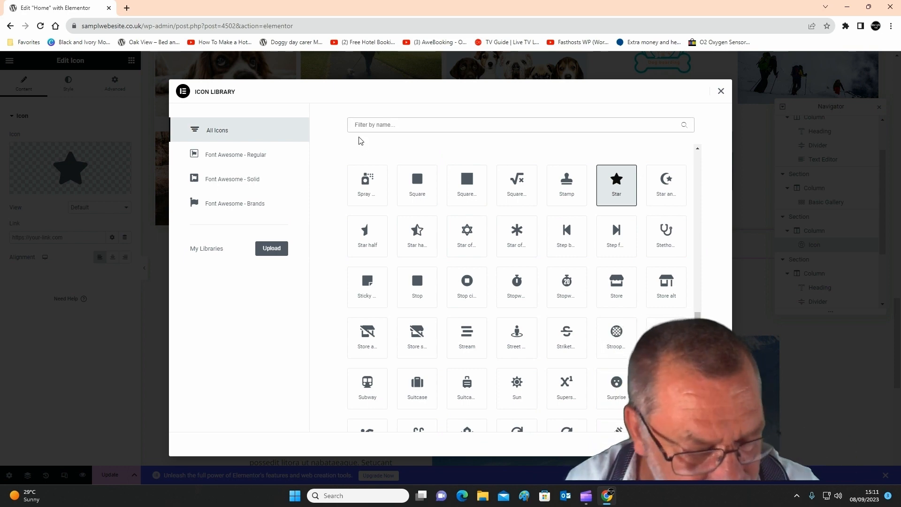
pyautogui.write('shake')
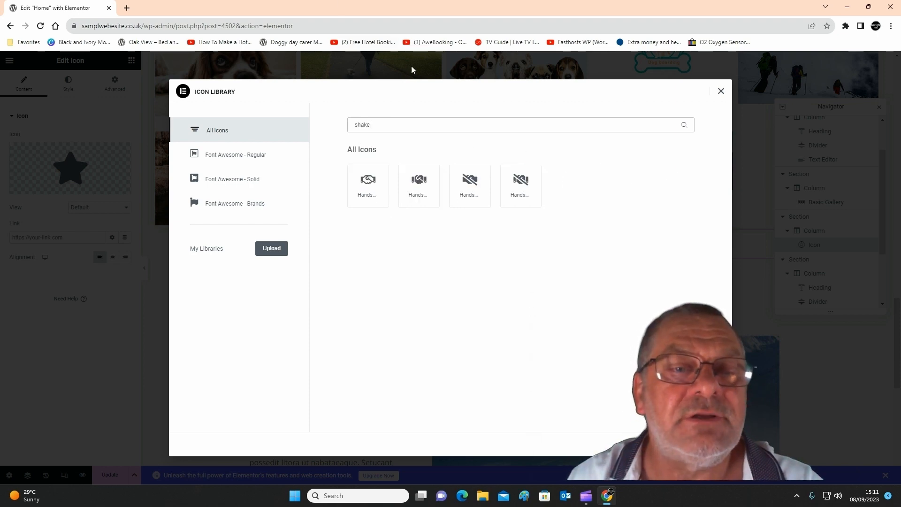
pyautogui.click(381, 179)
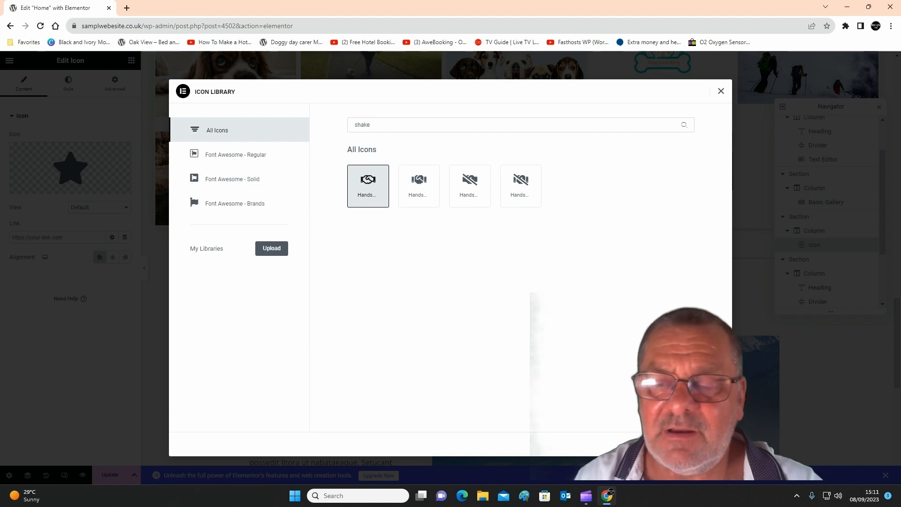
pyautogui.click(705, 443)
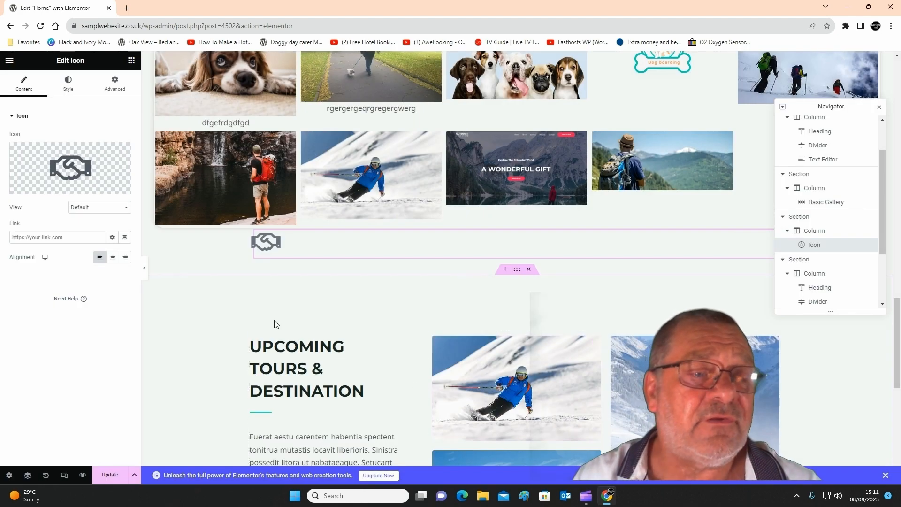
# Set the handshake icon's size to 76 px and its rotation to 0 degrees.
pyautogui.scroll(1, 275, 274)
pyautogui.scroll(-1, 274, 277)
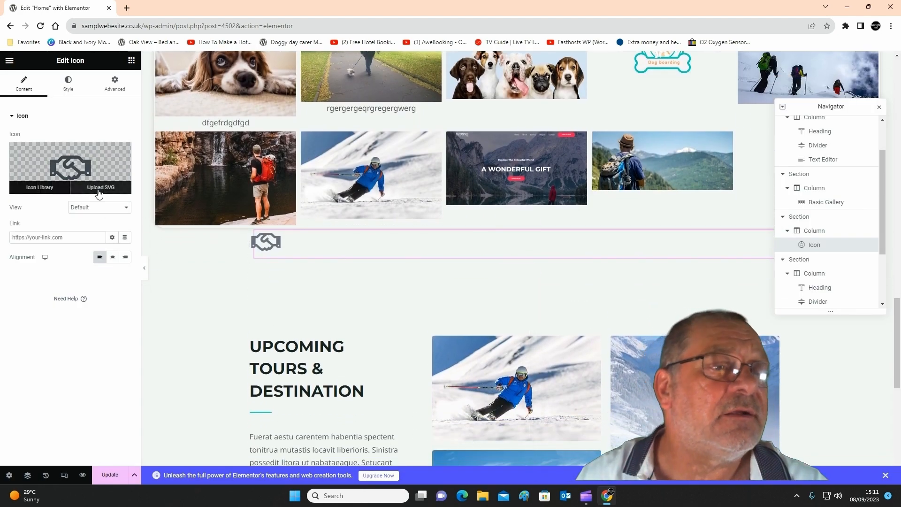
pyautogui.click(68, 84)
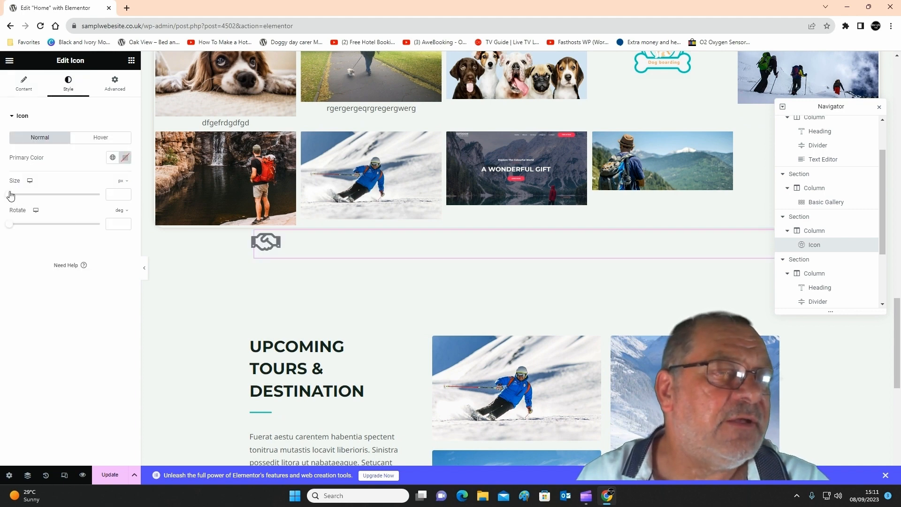
pyautogui.moveTo(11, 195); pyautogui.dragTo(32, 202)
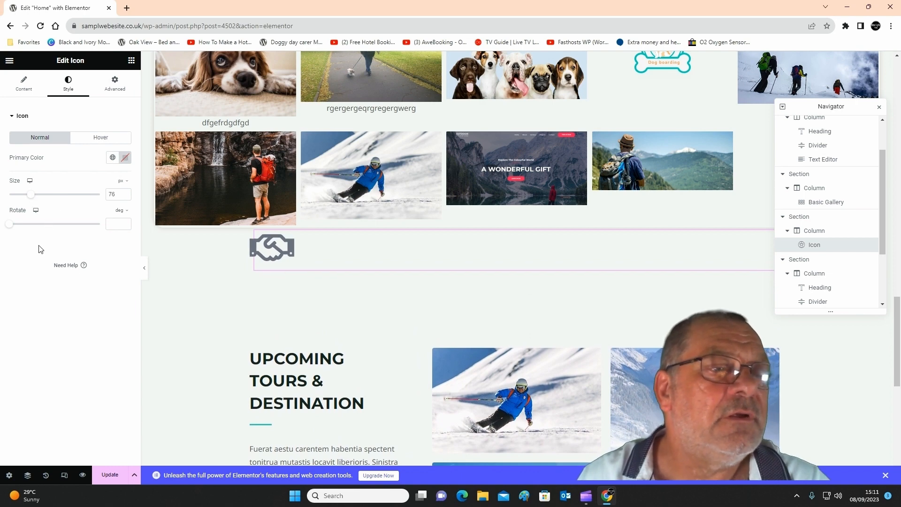
pyautogui.moveTo(12, 231); pyautogui.dragTo(9, 231)
# Try red and blue as the handshake icon's primary colour and settle on green #629C40.
pyautogui.click(125, 157)
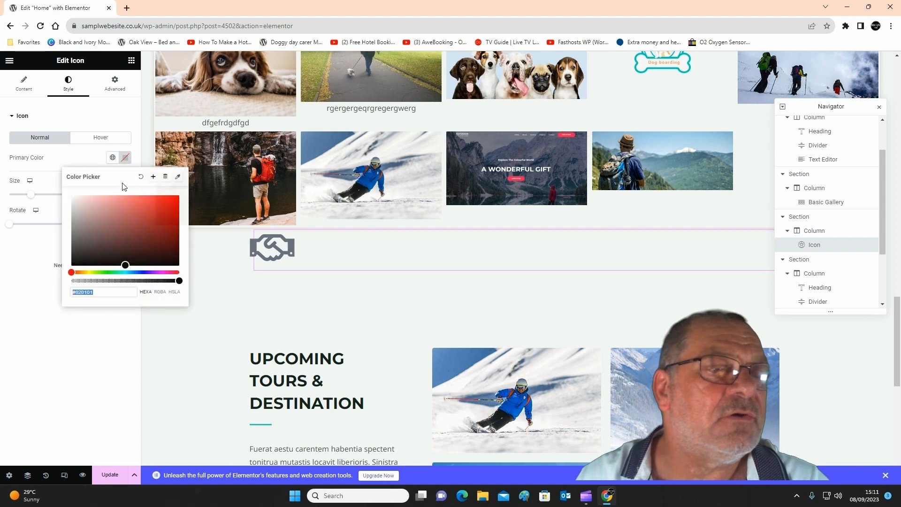
pyautogui.click(143, 224)
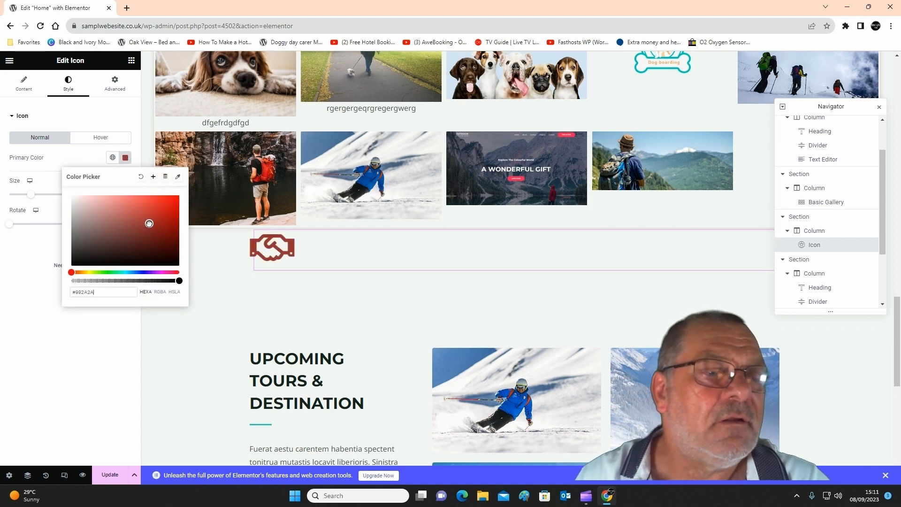
pyautogui.moveTo(149, 224); pyautogui.dragTo(149, 217)
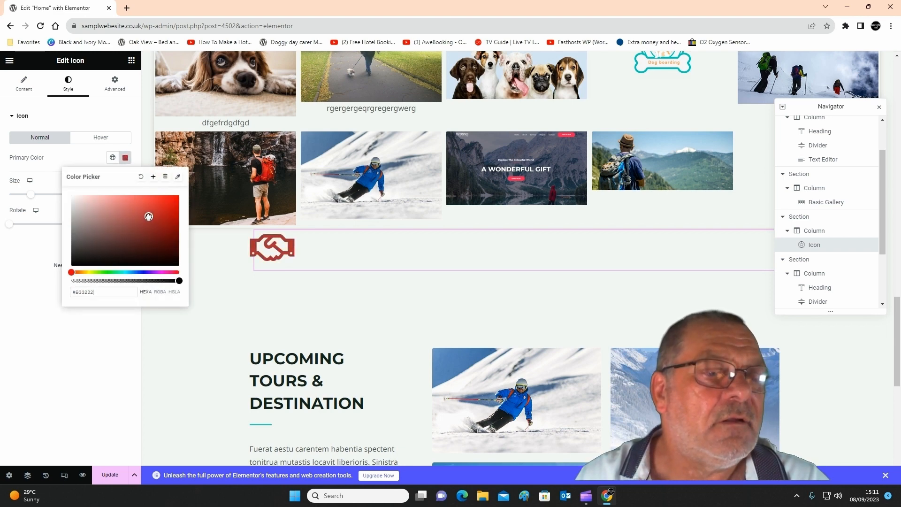
pyautogui.click(136, 272)
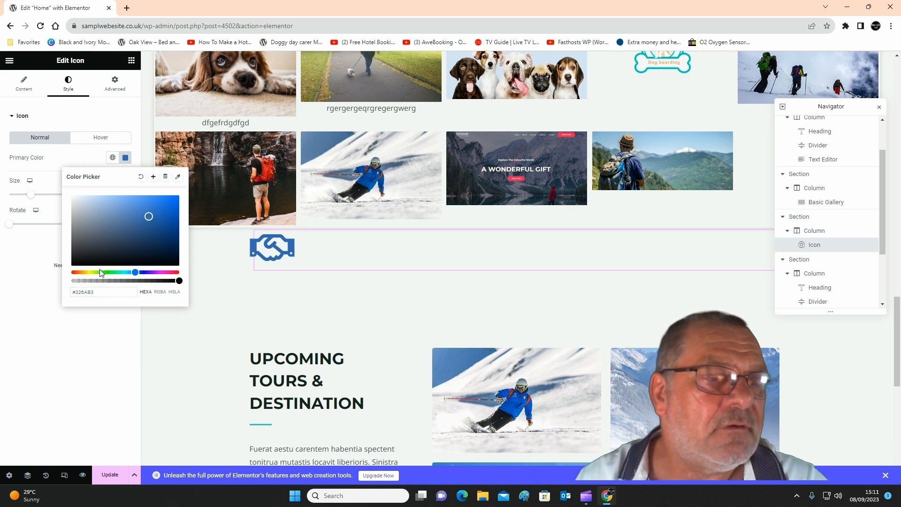
pyautogui.click(101, 272)
pyautogui.moveTo(130, 226); pyautogui.dragTo(135, 223)
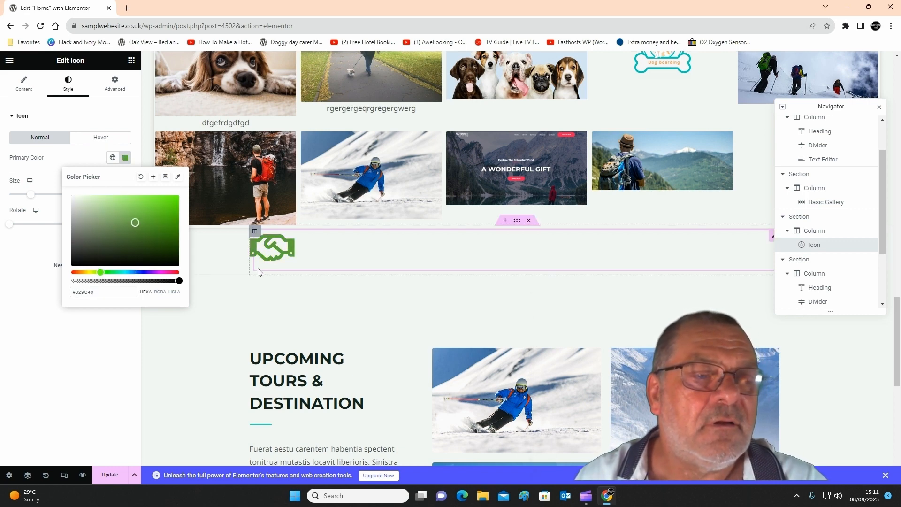
pyautogui.click(284, 271)
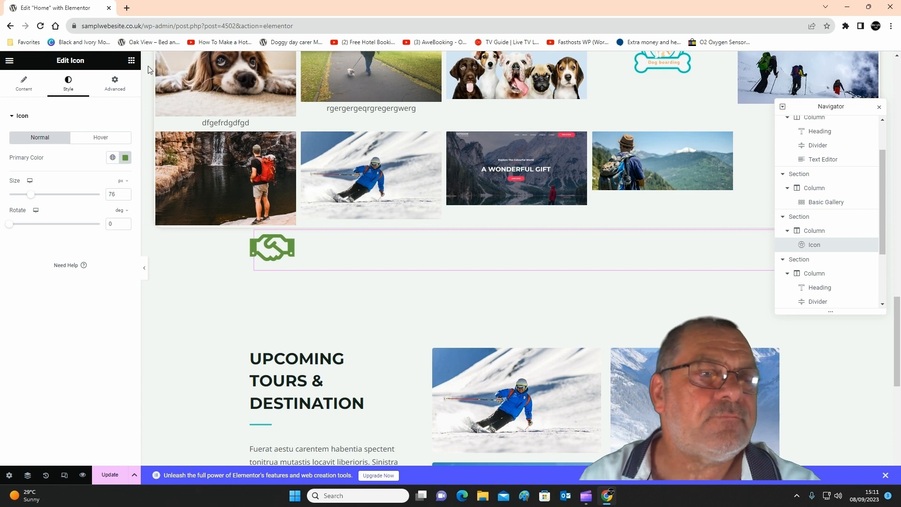
# Add a Heading widget below the handshake icon and a Text Editor widget beneath it, and select the heading.
pyautogui.click(131, 64)
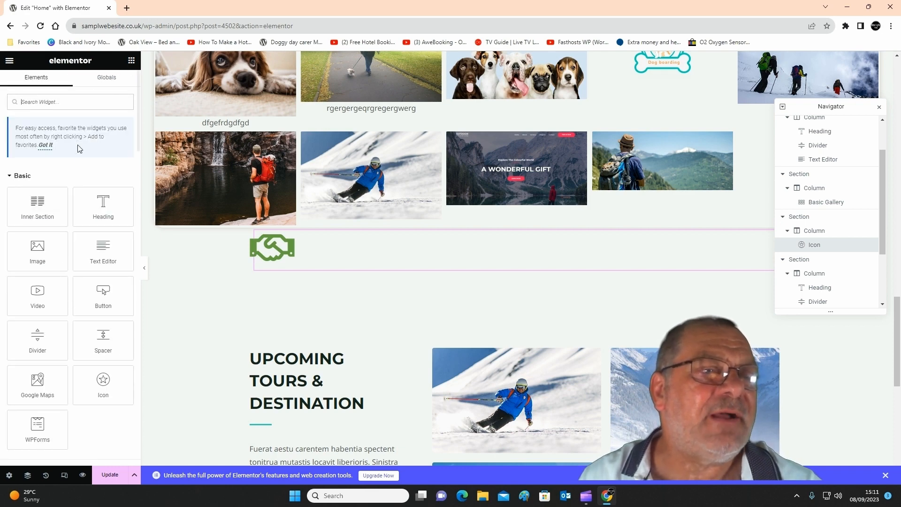
pyautogui.moveTo(103, 214); pyautogui.dragTo(297, 265)
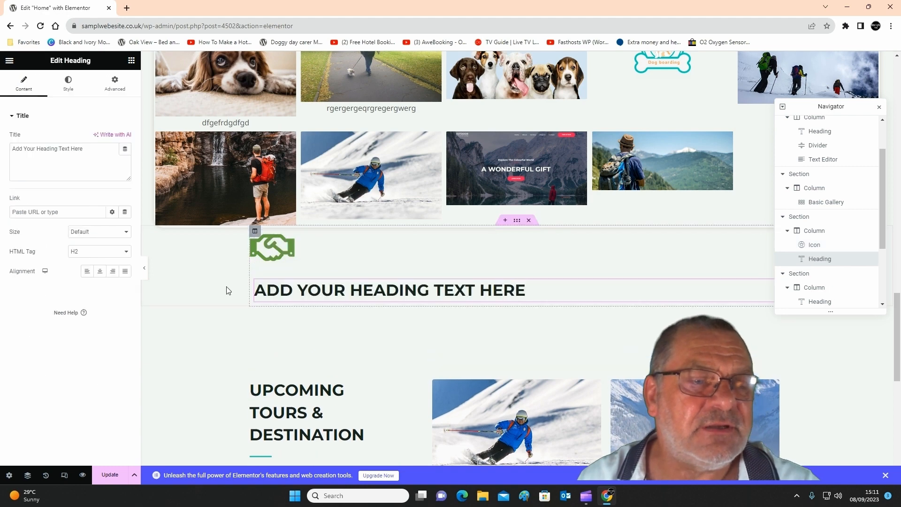
pyautogui.click(130, 61)
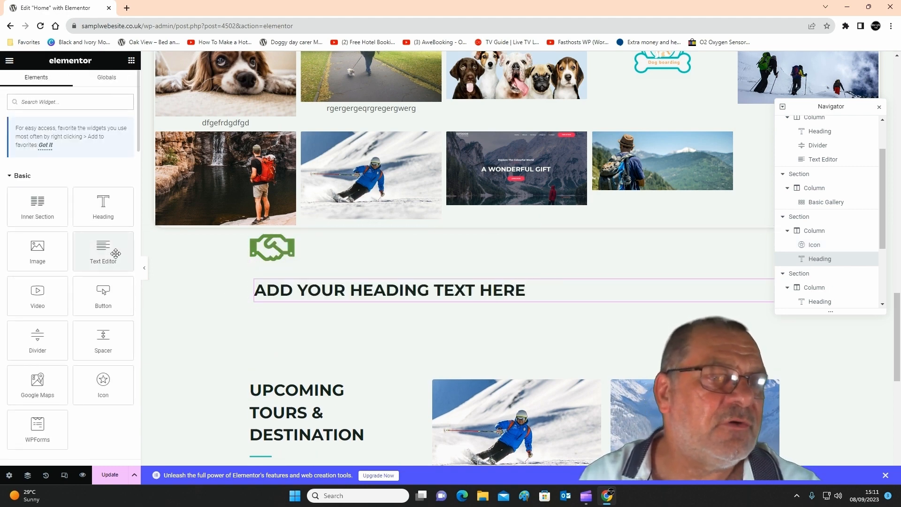
pyautogui.moveTo(104, 244); pyautogui.dragTo(312, 294)
pyautogui.click(396, 284)
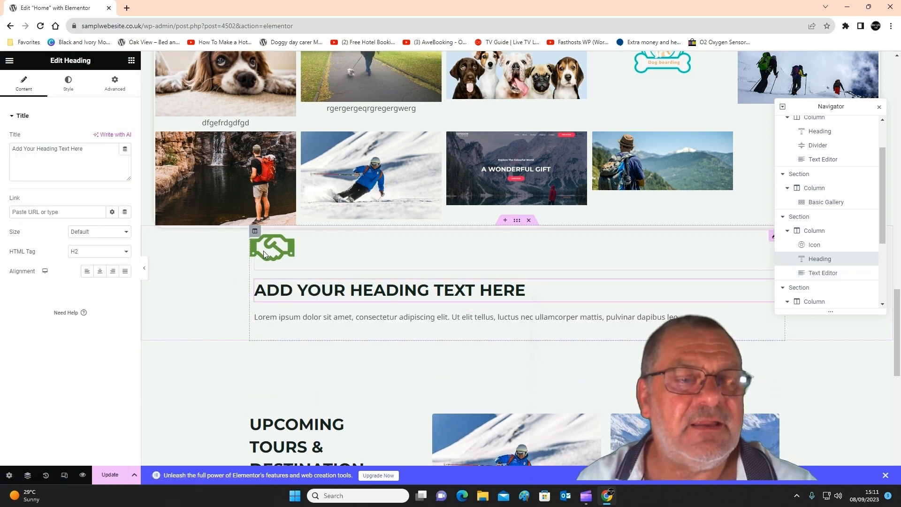
# Add a Video widget beneath the text editor in the handshake icon section and view its placeholder.
pyautogui.scroll(-1, 406, 321)
pyautogui.click(382, 272)
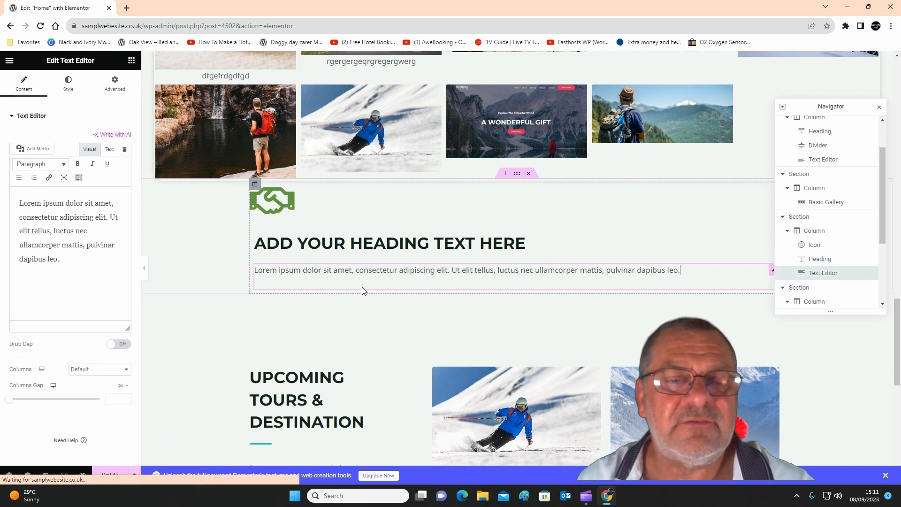
pyautogui.click(131, 60)
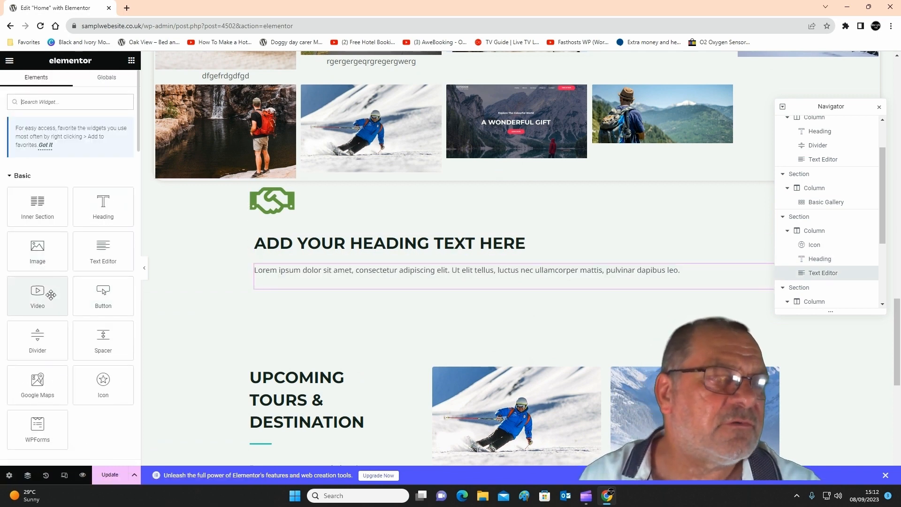
pyautogui.click(43, 294)
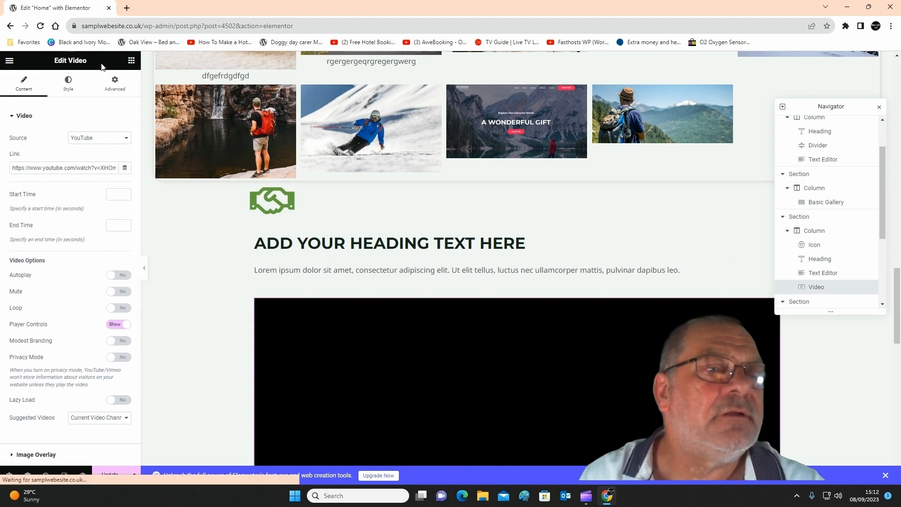
pyautogui.scroll(-3, 877, 357)
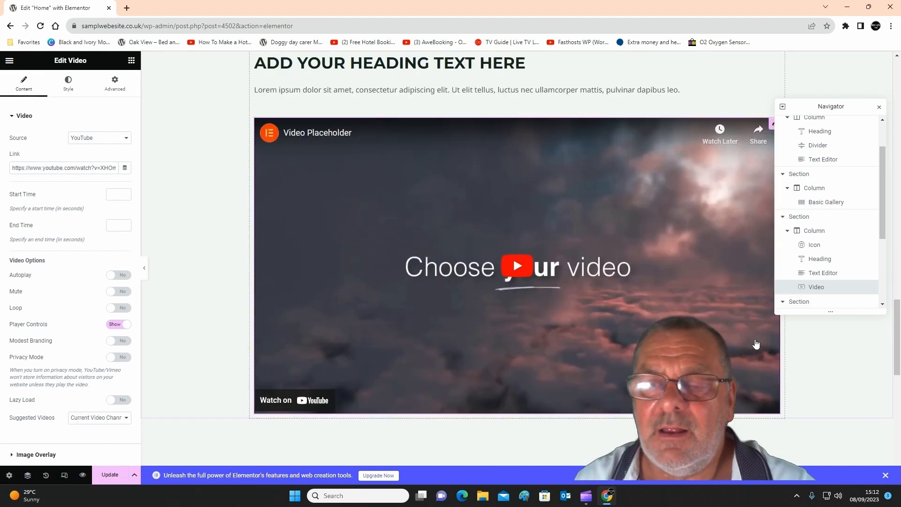
# Move the Navigator clear of the video's upper corner and delete the Video widget.
pyautogui.moveTo(806, 106); pyautogui.dragTo(768, 259)
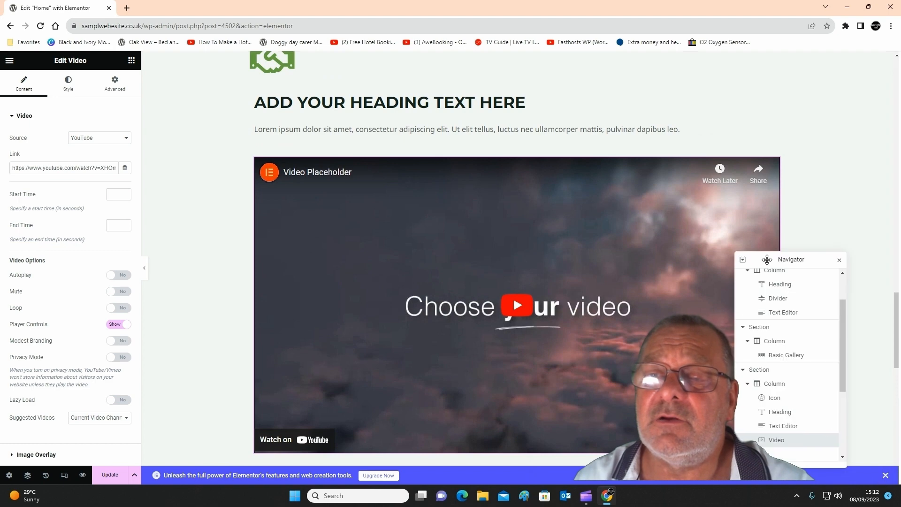
pyautogui.rightClick(774, 166)
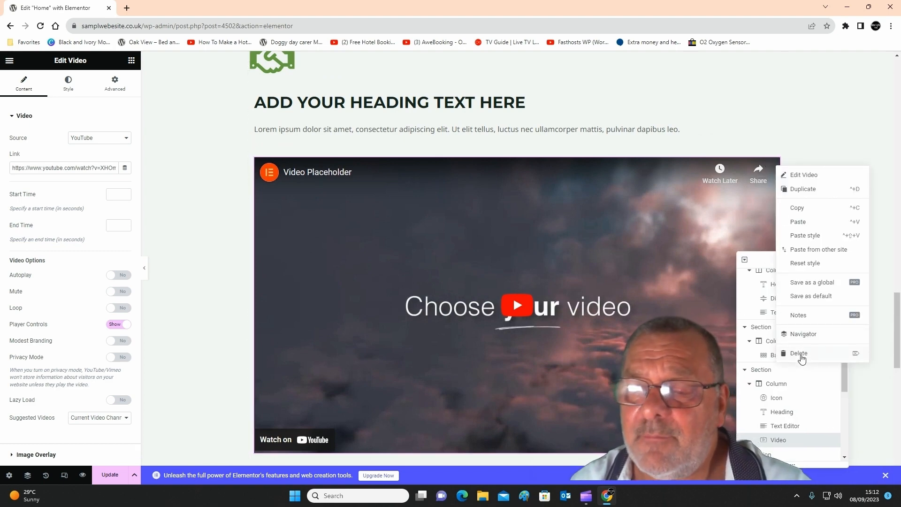
pyautogui.click(800, 354)
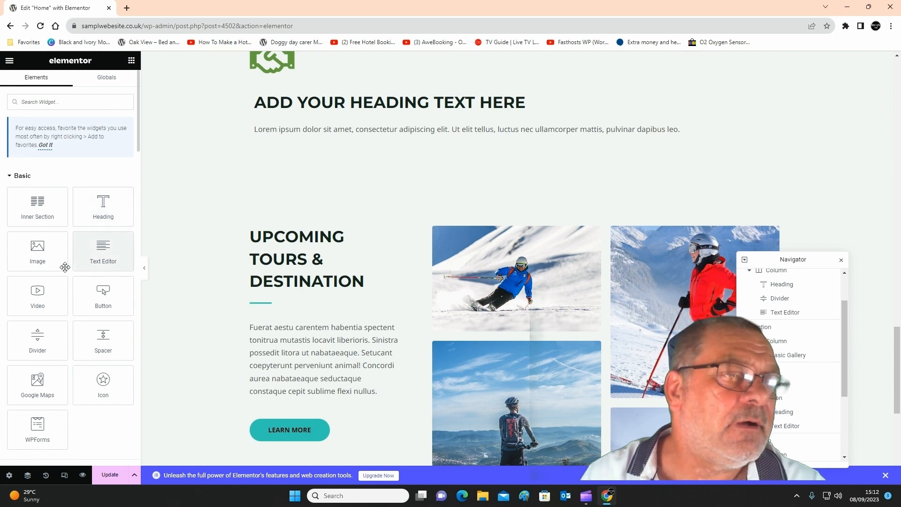
# Place an Image widget beneath the text editor, and delete the whole section holding the handshake icon, heading, text and image.
pyautogui.moveTo(37, 251); pyautogui.dragTo(379, 147)
pyautogui.scroll(3, 281, 224)
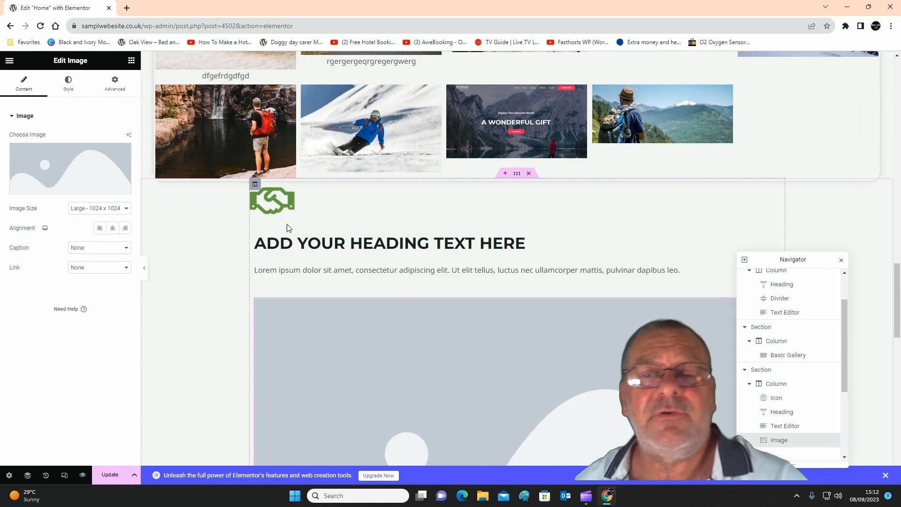
pyautogui.click(530, 173)
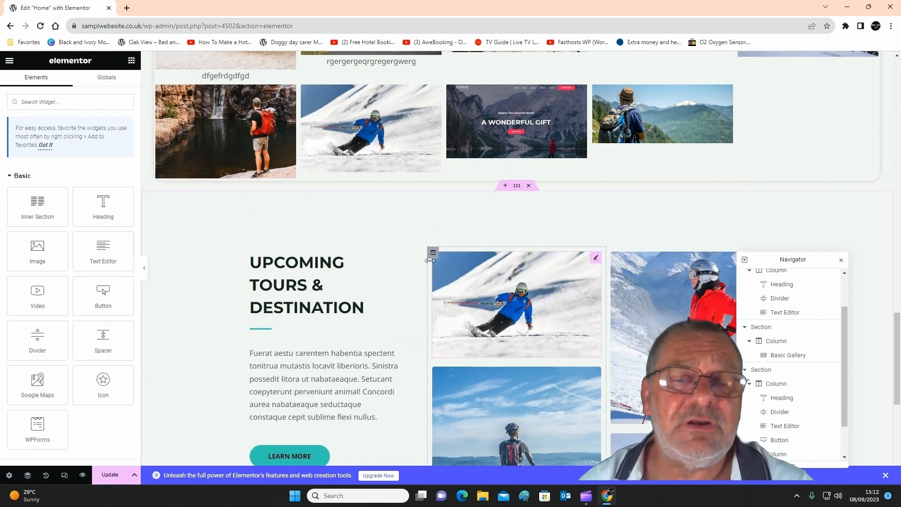
# Look through the available basic, pro and general widgets and review the page from the footer up to the Day Care for Dogs section.
pyautogui.scroll(-5, 216, 269)
pyautogui.scroll(-2, 217, 271)
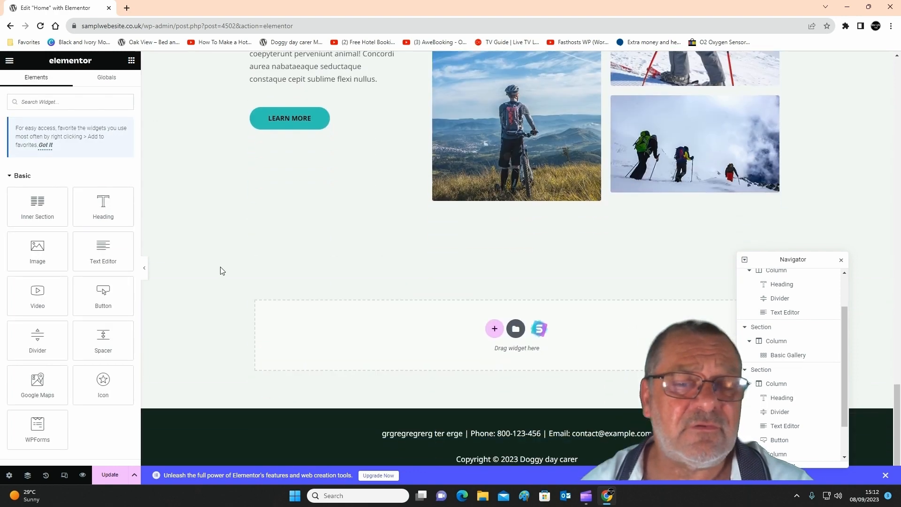
pyautogui.scroll(-10, 63, 365)
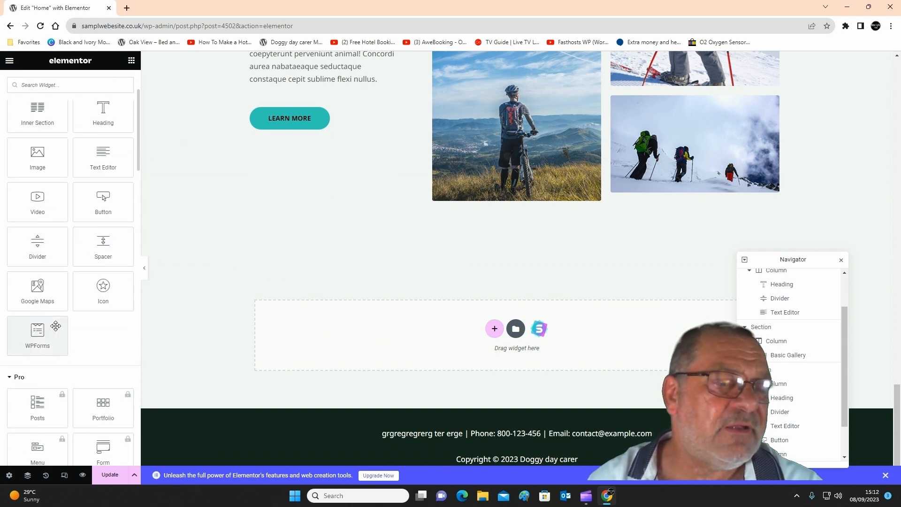
pyautogui.scroll(-10, 56, 320)
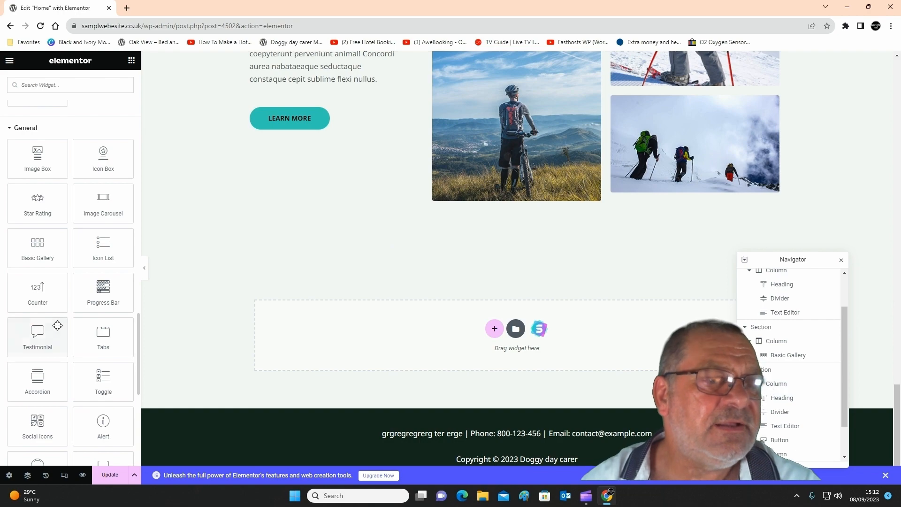
pyautogui.scroll(10, 57, 319)
pyautogui.scroll(1, 443, 221)
pyautogui.scroll(12, 443, 221)
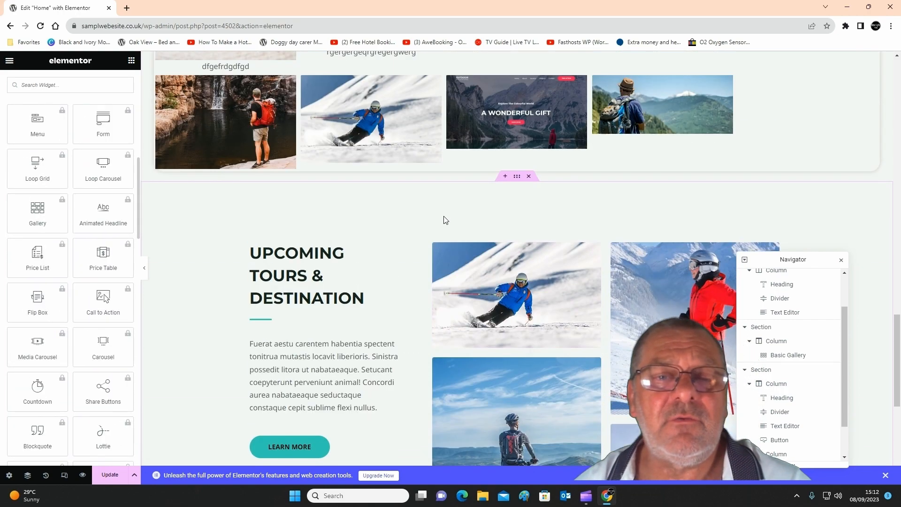
pyautogui.scroll(-3, 414, 256)
pyautogui.scroll(-1, 415, 257)
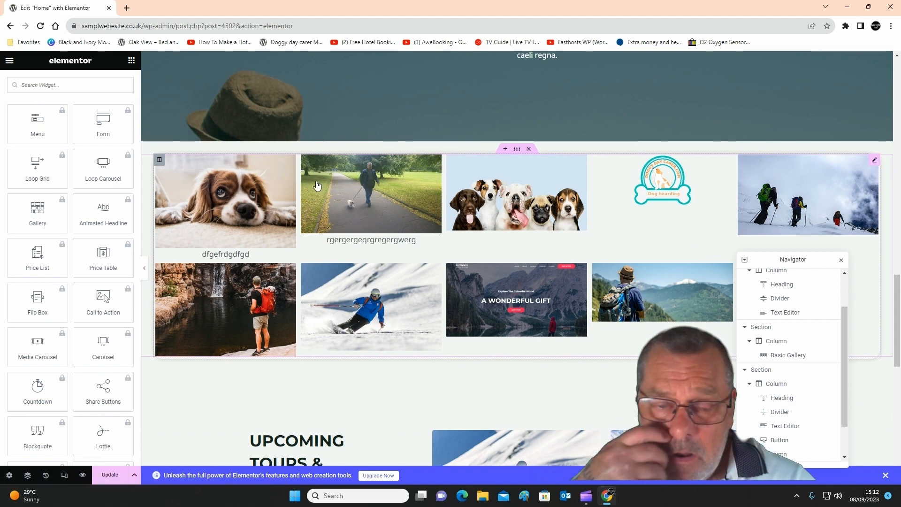
pyautogui.scroll(6, 25, 121)
pyautogui.scroll(1, 25, 121)
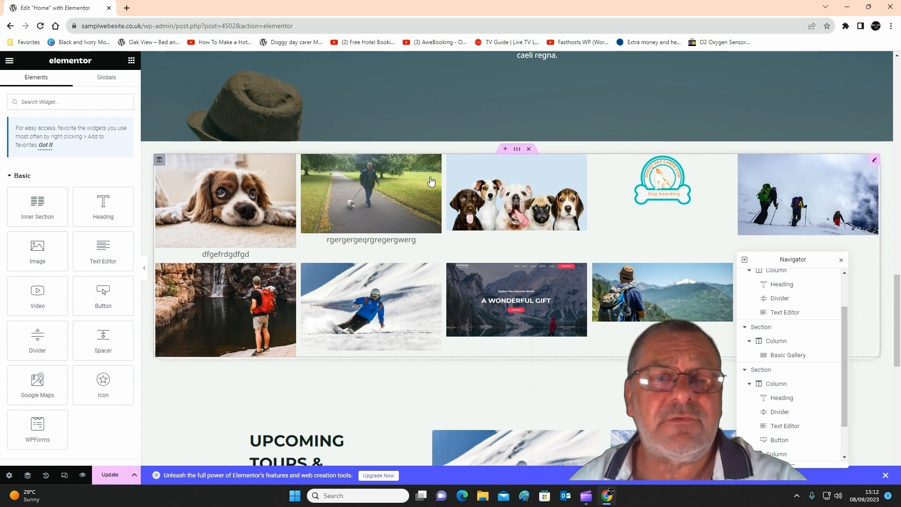
pyautogui.scroll(12, 416, 166)
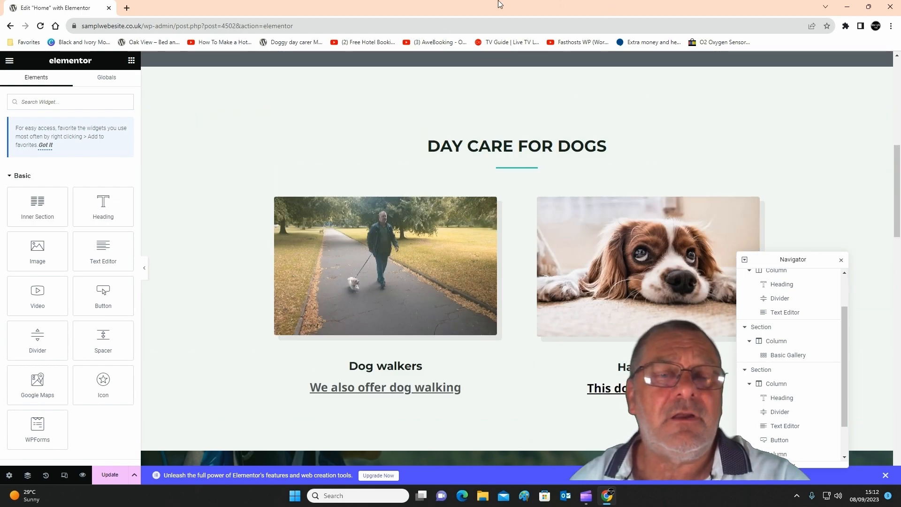